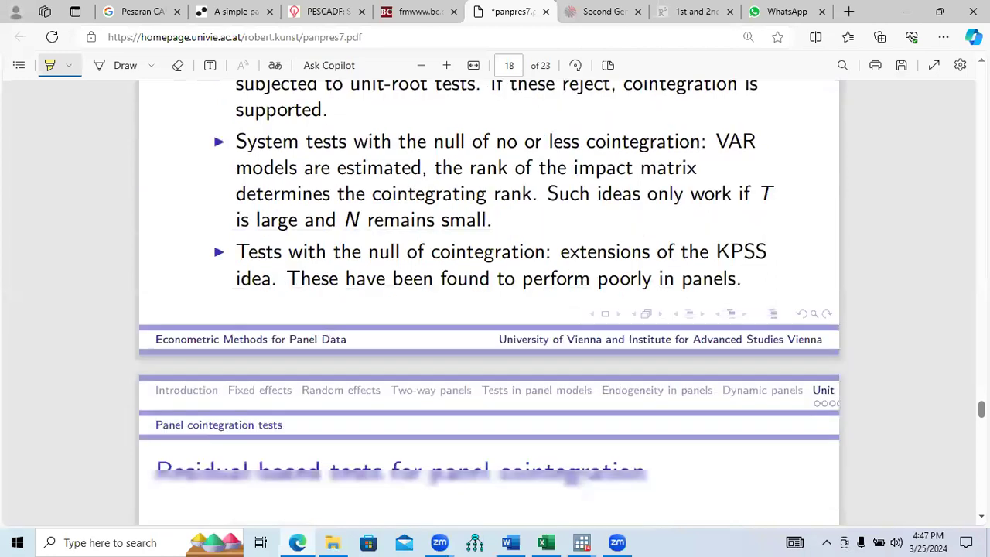
# Step: Highlight the 'PEDRONI tests for panel cointegration' slide title in yellow
pyautogui.scroll(-2, 488, 302)
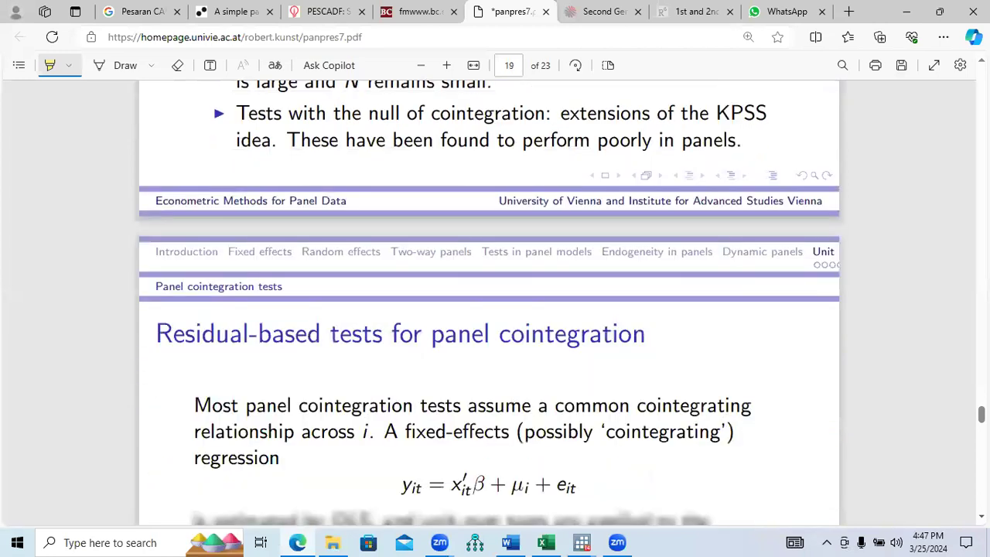
pyautogui.scroll(-6, 489, 302)
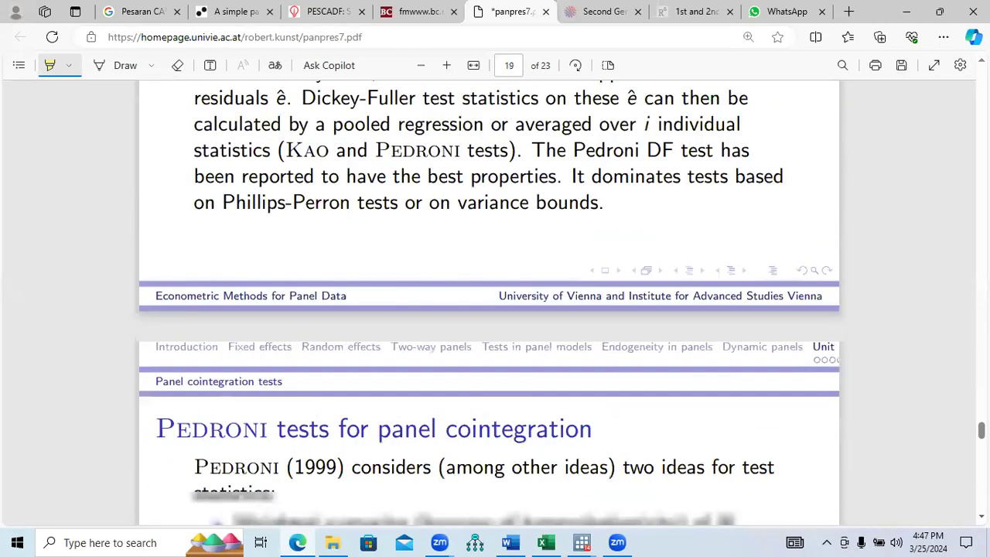
pyautogui.scroll(-1, 489, 301)
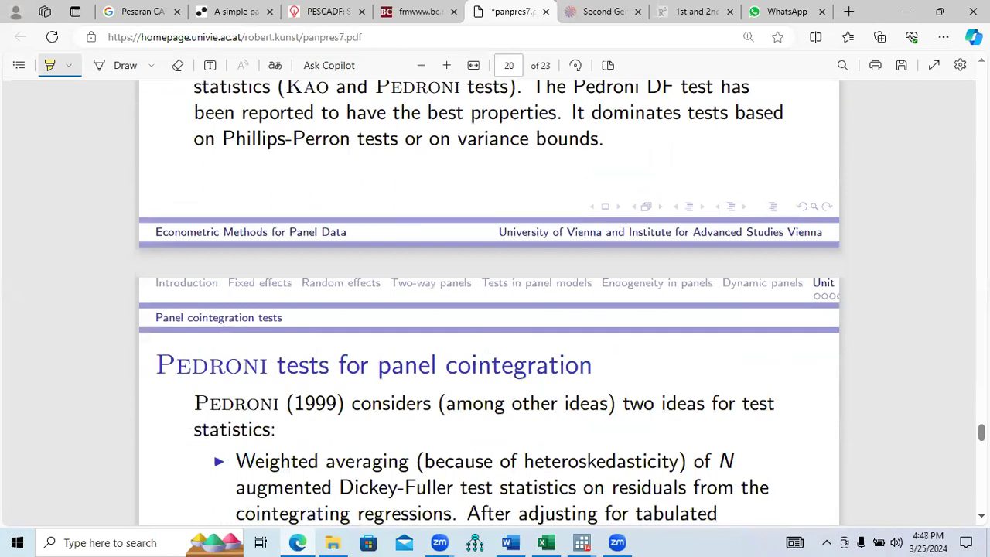
pyautogui.scroll(-1, 404, 304)
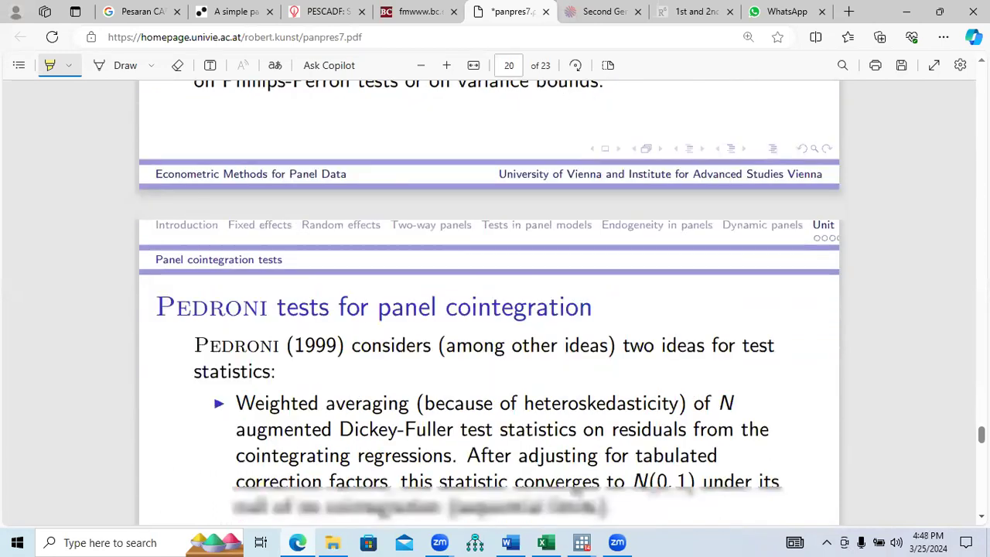
pyautogui.scroll(-1, 404, 304)
pyautogui.moveTo(161, 248); pyautogui.dragTo(280, 255)
pyautogui.moveTo(450, 249); pyautogui.dragTo(599, 252)
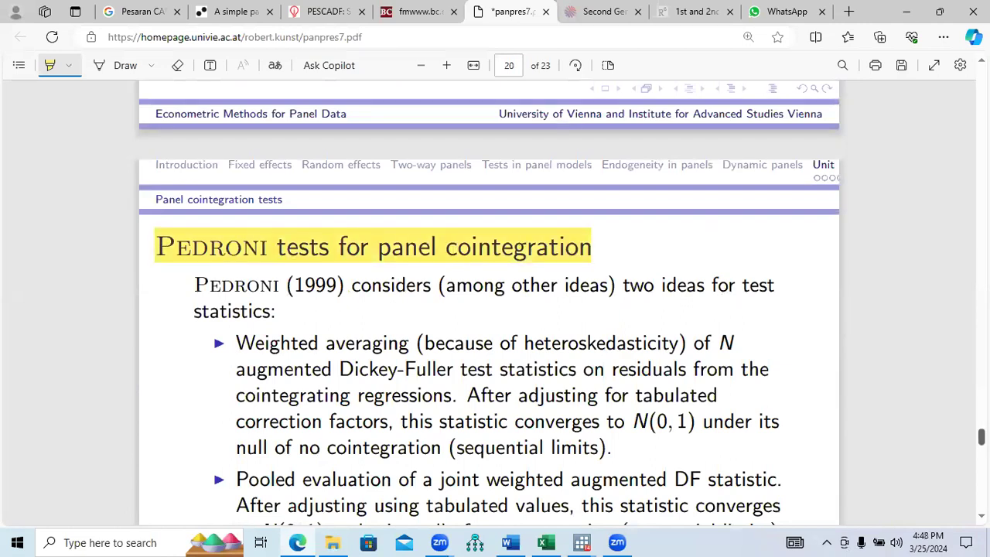
# Step: Scroll through the remaining slides to page 23 of 23
pyautogui.scroll(-3, 489, 302)
pyautogui.scroll(-2, 489, 302)
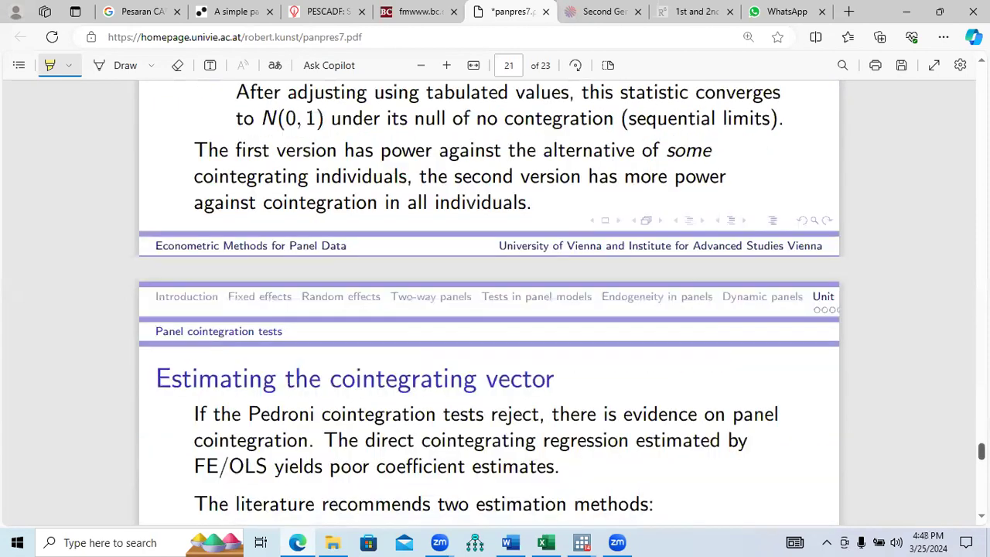
pyautogui.scroll(-2, 489, 302)
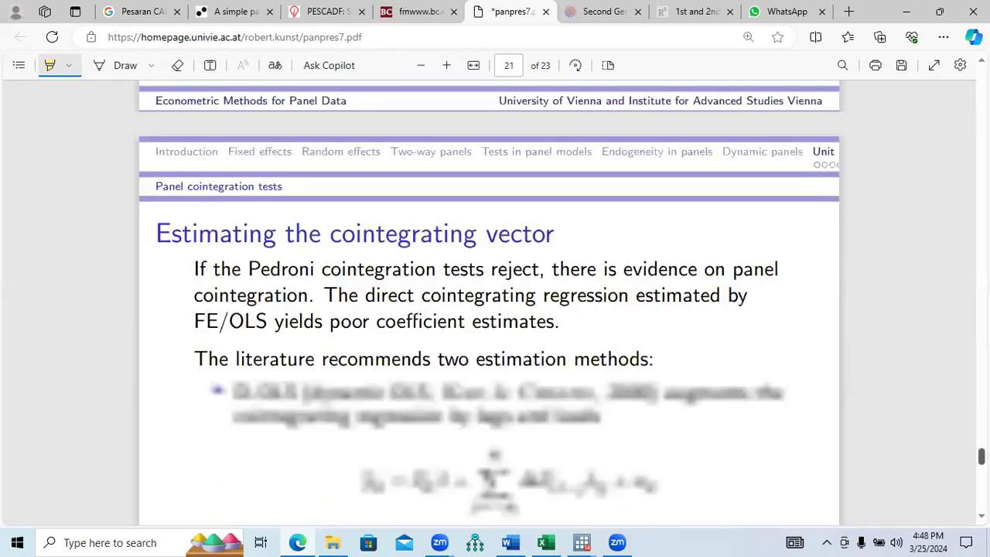
pyautogui.scroll(-5, 488, 301)
pyautogui.scroll(-2, 489, 301)
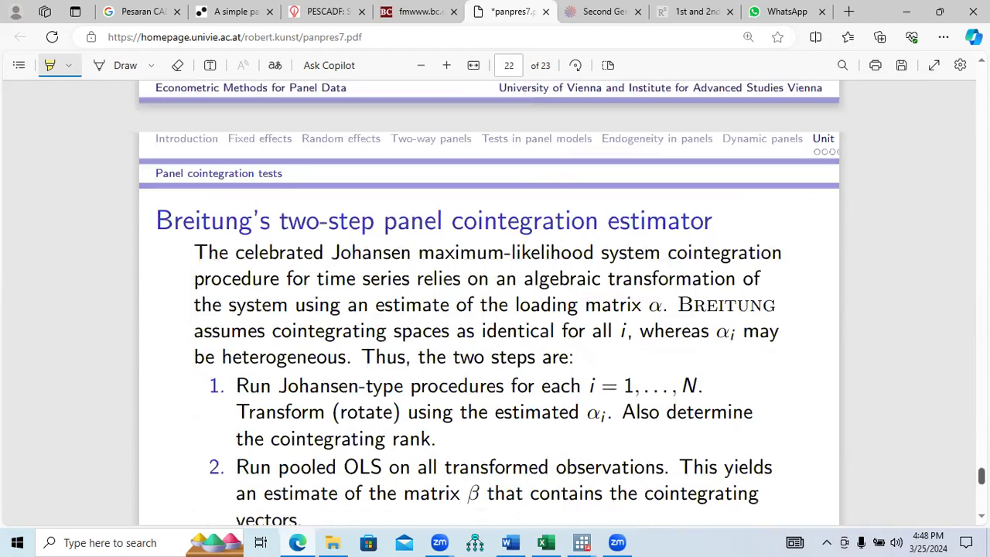
pyautogui.scroll(1, 489, 301)
pyautogui.scroll(-3, 489, 302)
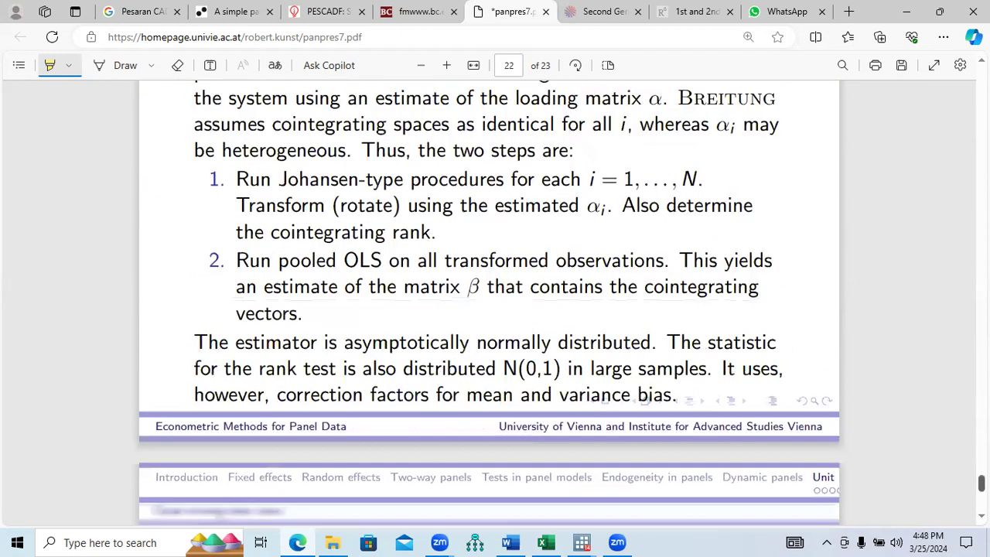
pyautogui.scroll(-2, 489, 302)
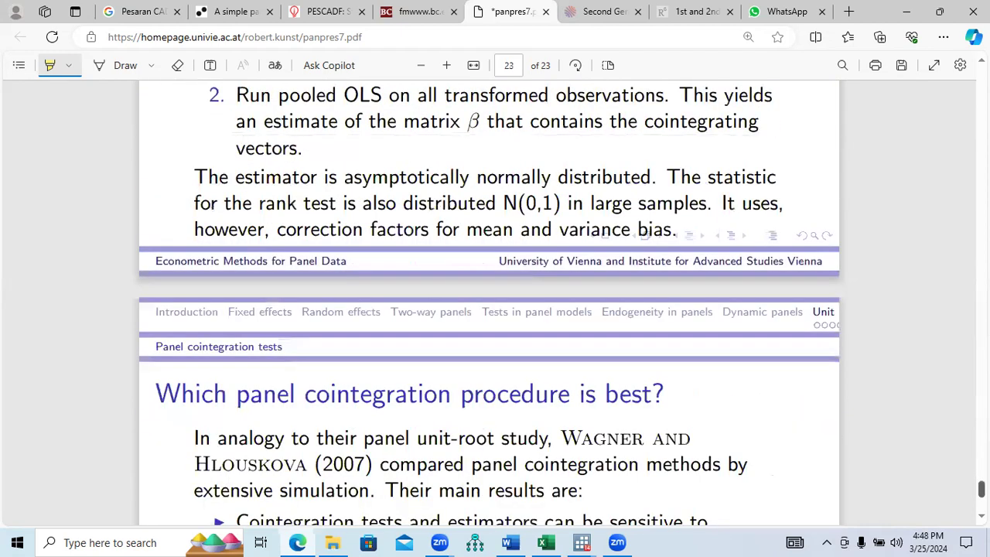
pyautogui.scroll(-4, 489, 301)
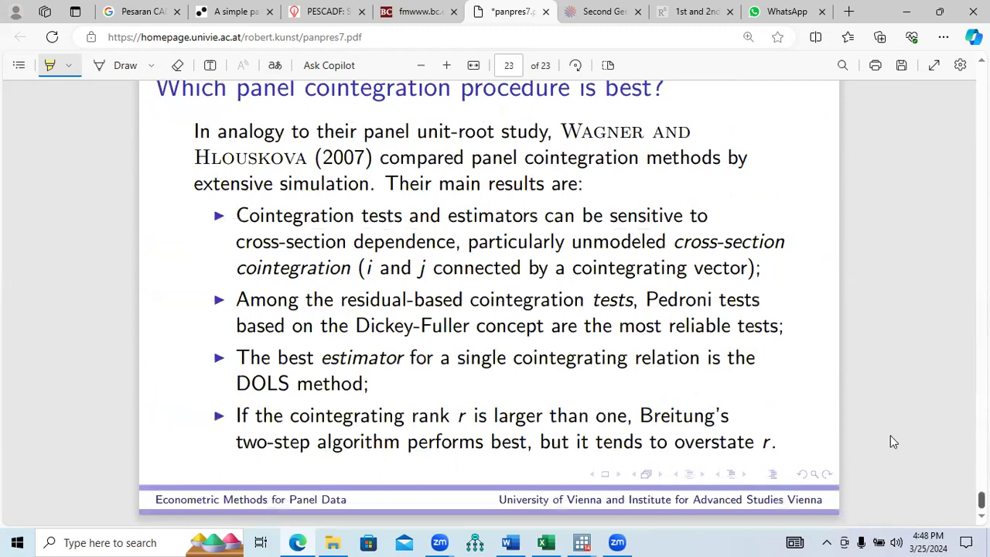
# Step: Zoom the PESCADF module page to 90% and read through its description
pyautogui.click(315, 6)
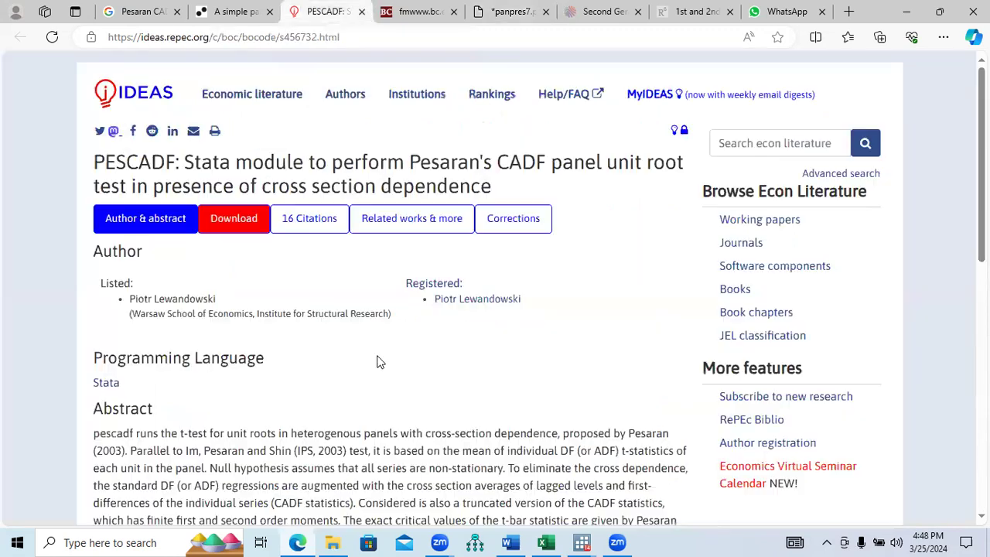
pyautogui.hotkey('ctrl', '-')
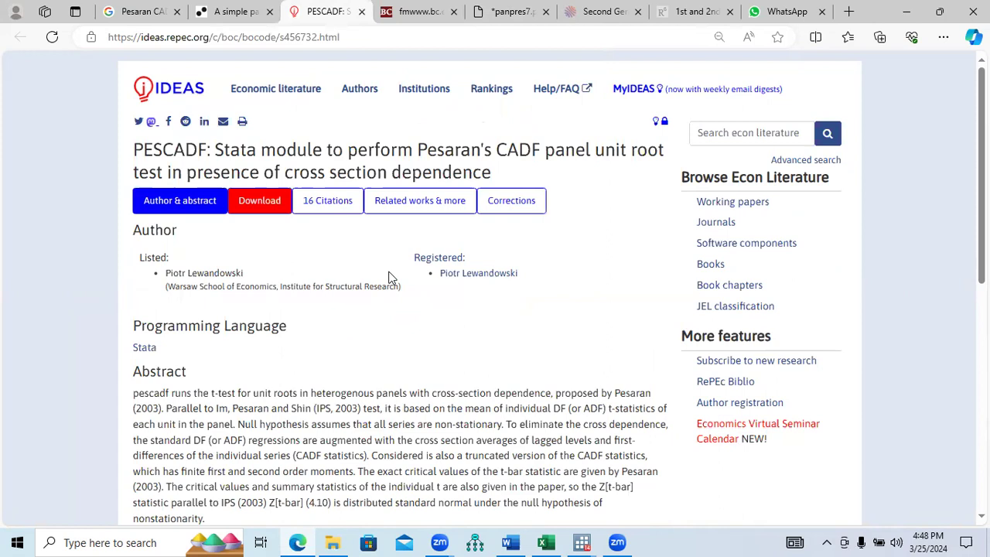
pyautogui.scroll(-1, 495, 294)
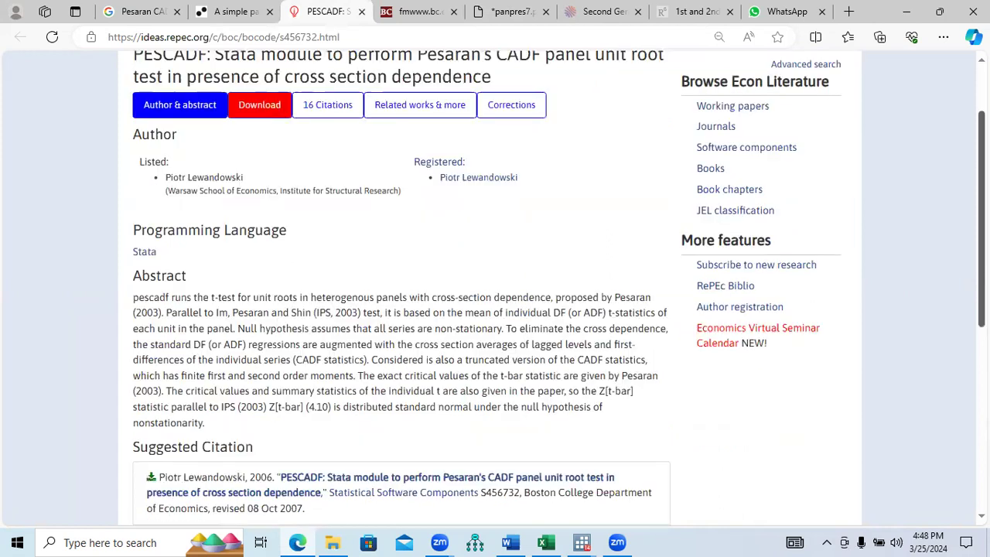
pyautogui.scroll(-1, 557, 286)
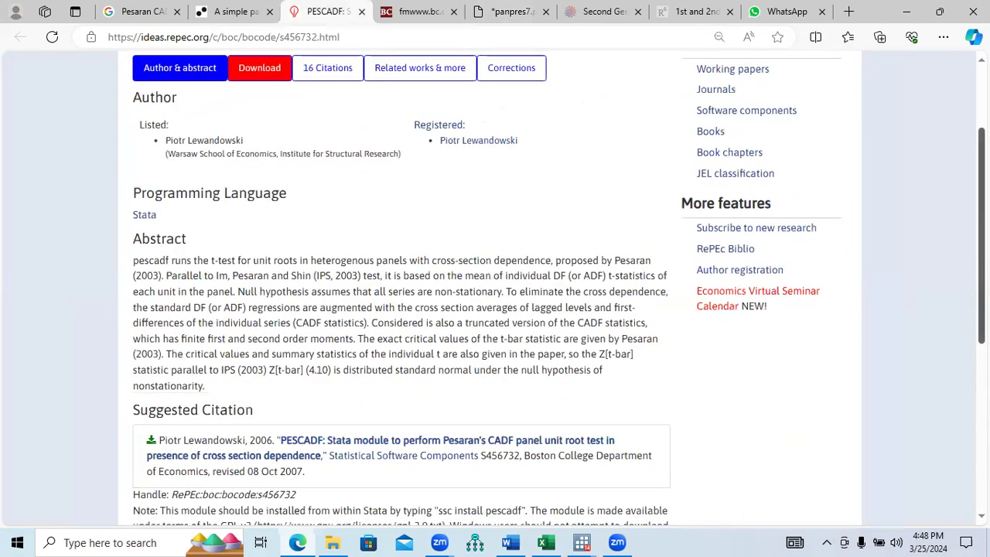
pyautogui.scroll(-2, 554, 288)
pyautogui.scroll(-1, 495, 294)
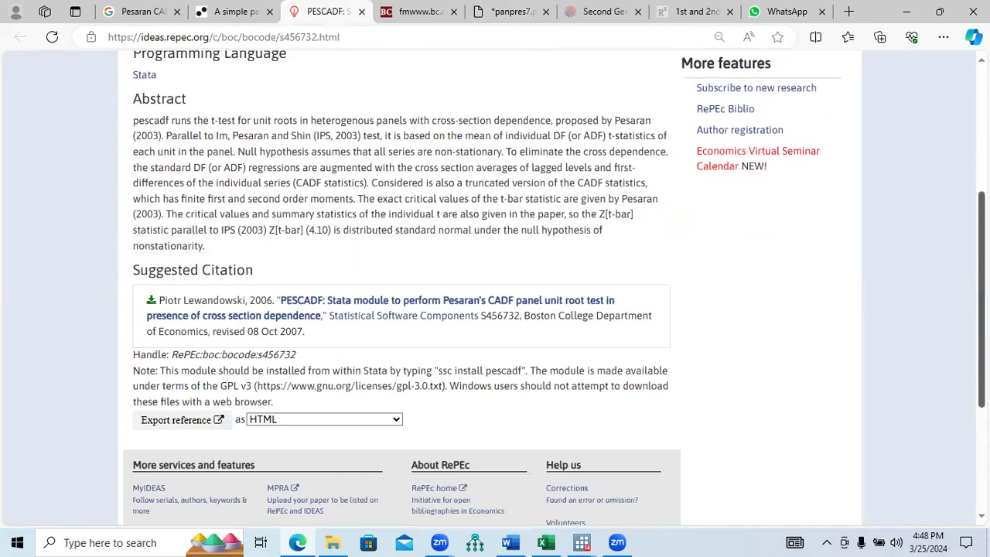
pyautogui.scroll(4, 495, 286)
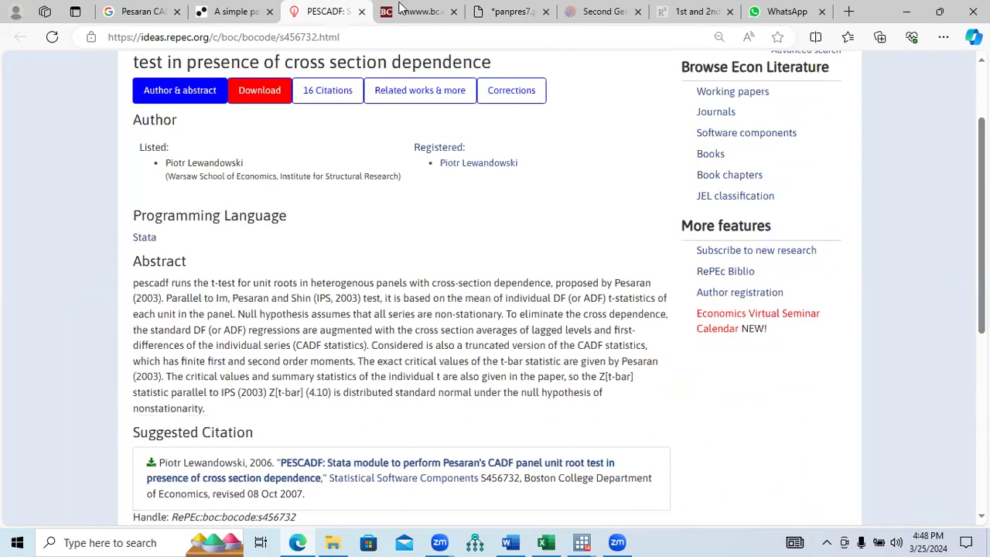
# Step: Check the pescadf help page, page through the CADF working paper, then open the HAL 'Second Gen' document
pyautogui.hotkey('ctrl', 'Tab')
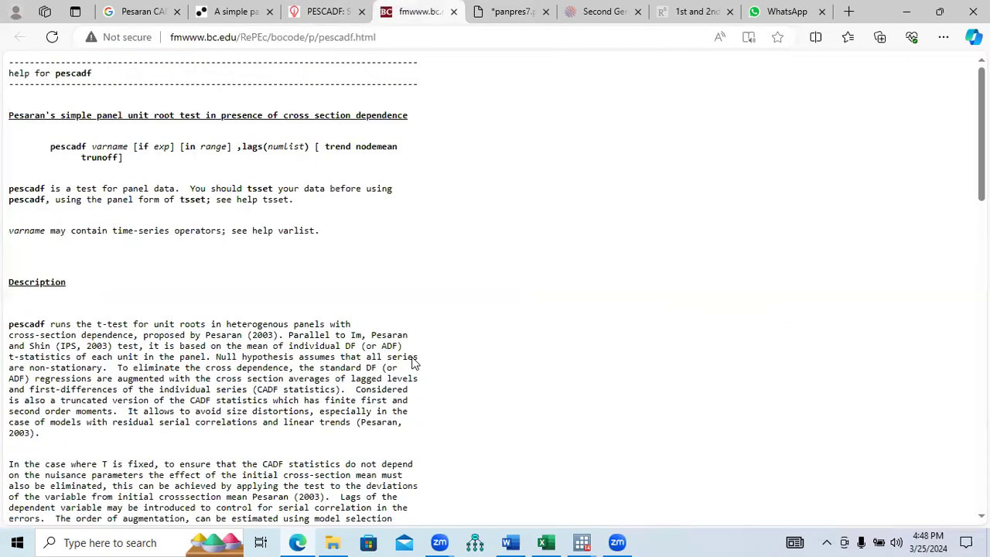
pyautogui.hotkey('ctrl', '2')
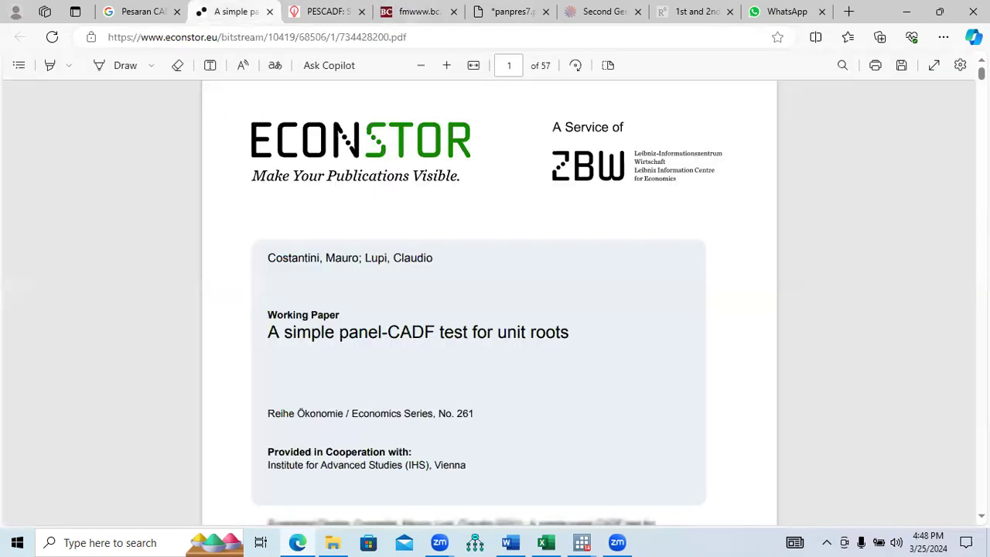
pyautogui.press('pagedown')
pyautogui.press('pagedown')
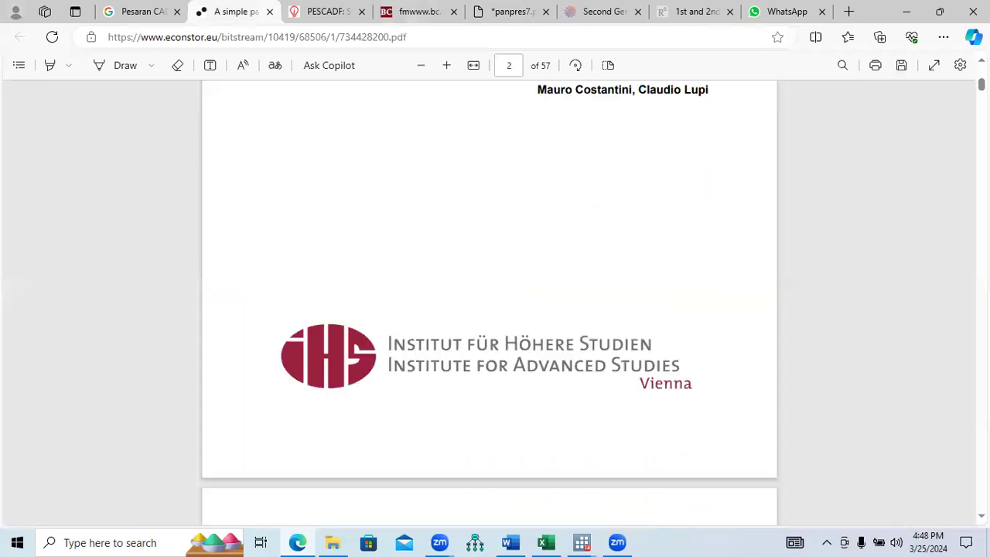
pyautogui.press('pagedown')
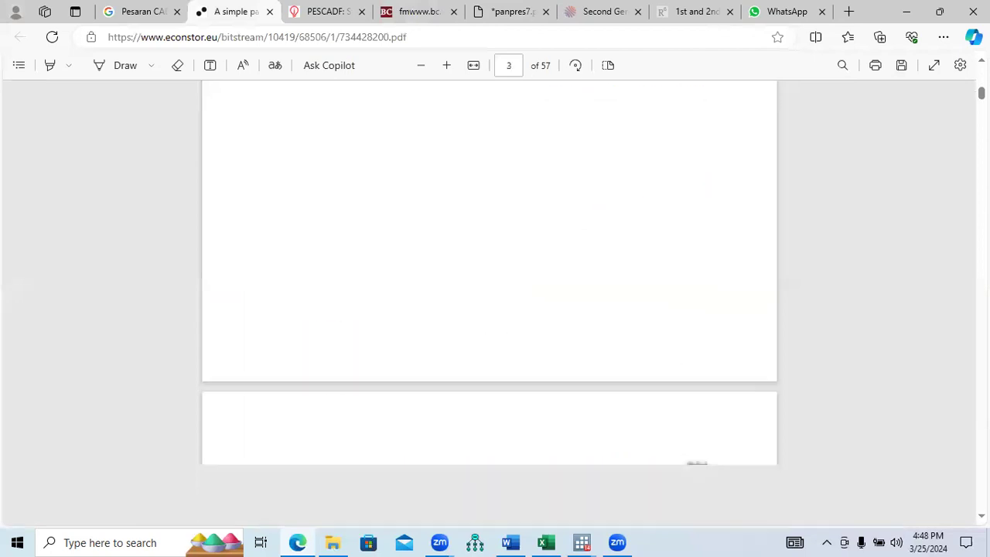
pyautogui.press('pagedown')
pyautogui.press('pagedown')
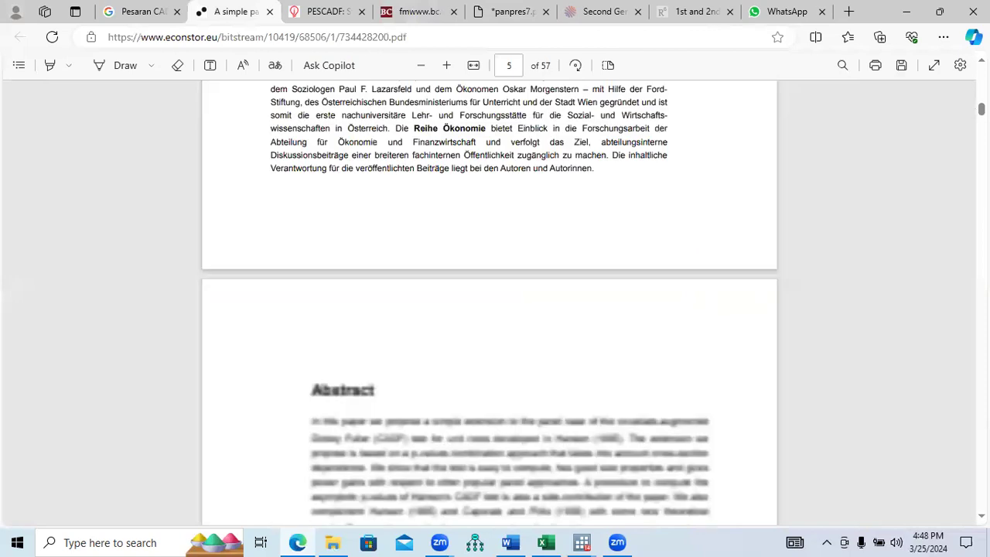
pyautogui.press('pagedown')
pyautogui.press('pagedown')
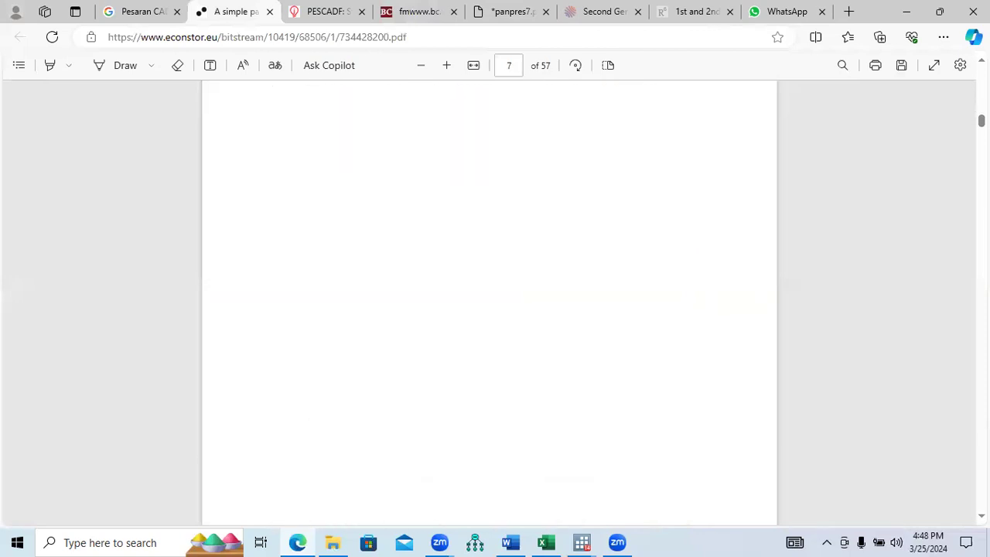
pyautogui.press('pagedown')
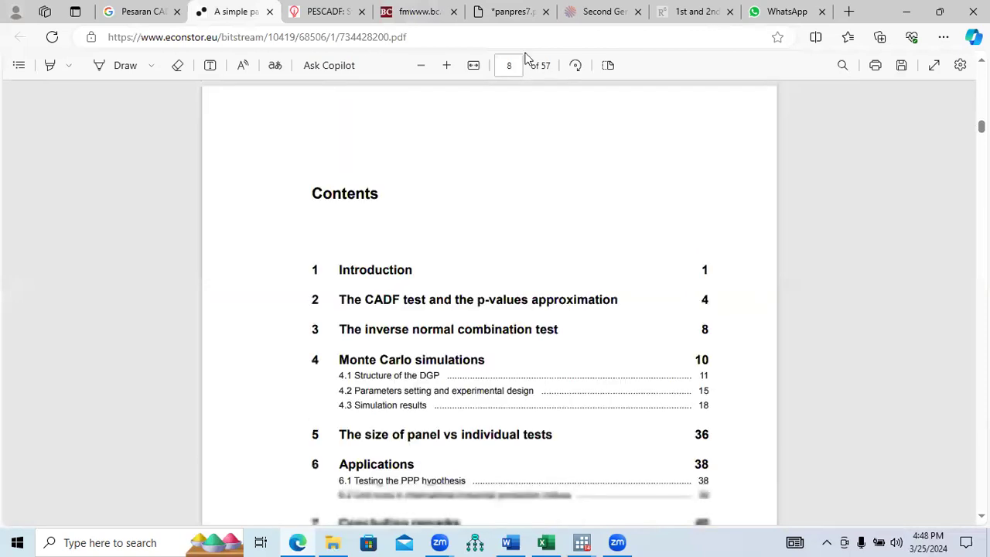
pyautogui.click(501, 7)
# Step: Show ResearchGate's '1st and 2nd Generation Panel Unit Root Tests' figure and close Stata's PESCADF help viewer
pyautogui.click(603, 11)
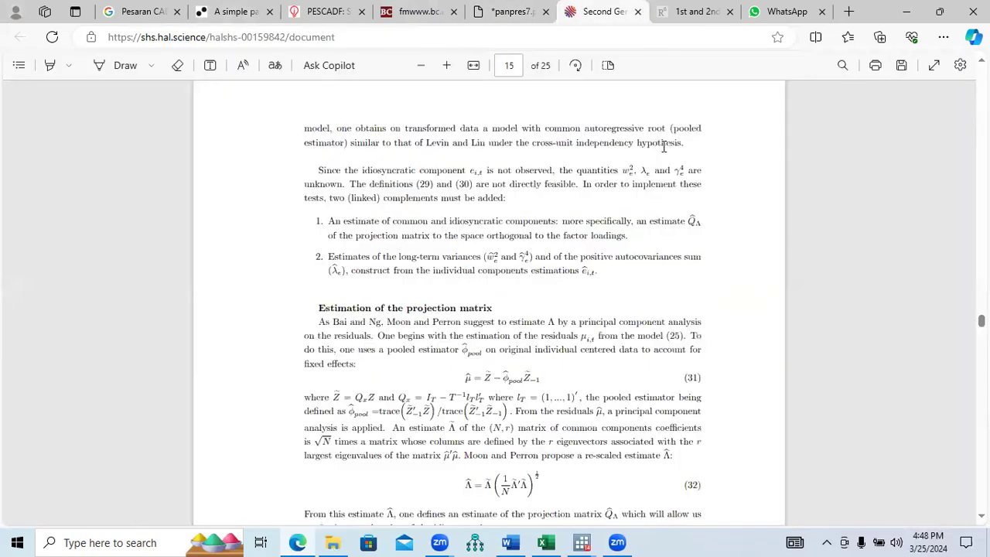
pyautogui.click(691, 7)
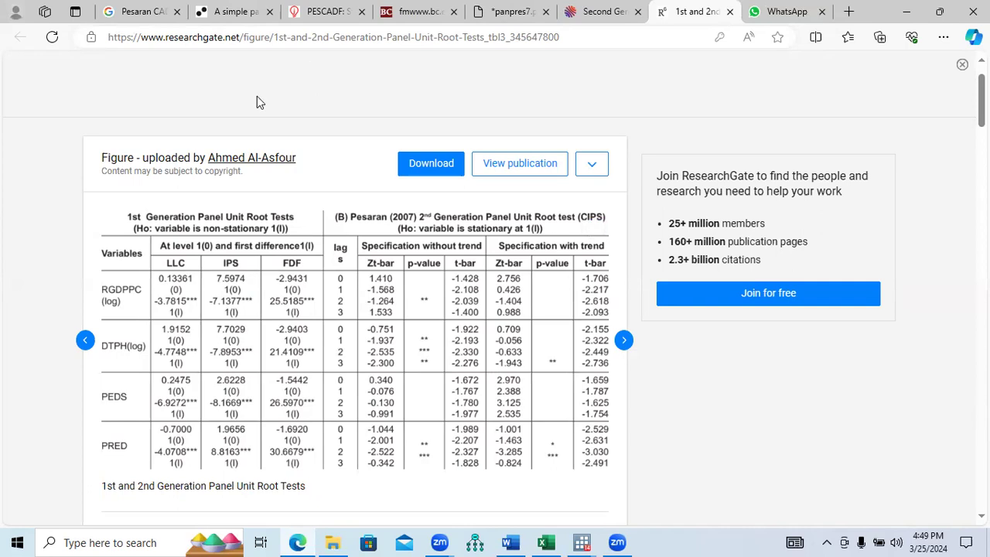
pyautogui.moveTo(583, 541)
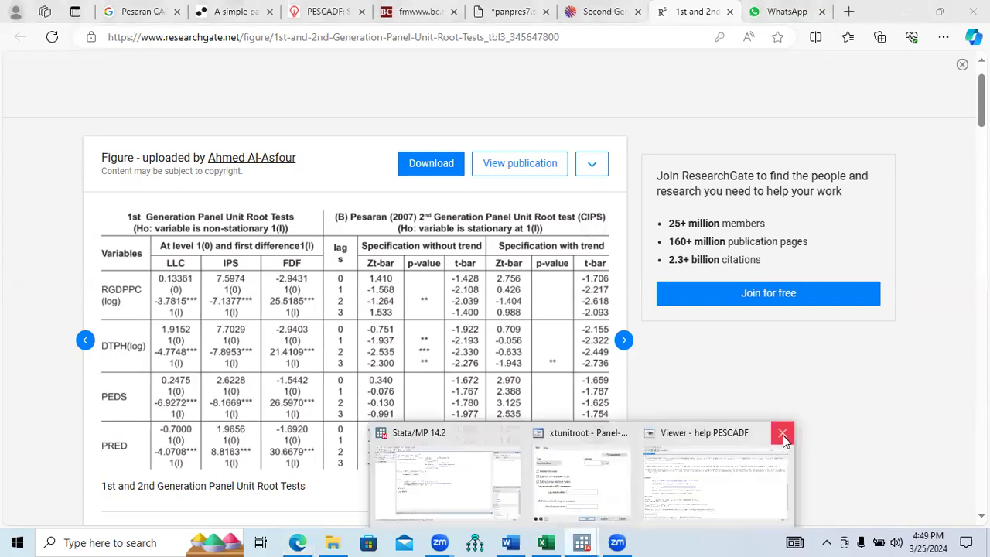
pyautogui.click(783, 439)
# Step: Close the xtunitroot dialog, bring up the main Stata window, then switch to the 'T and N Greater than 25' workbook
pyautogui.click(711, 439)
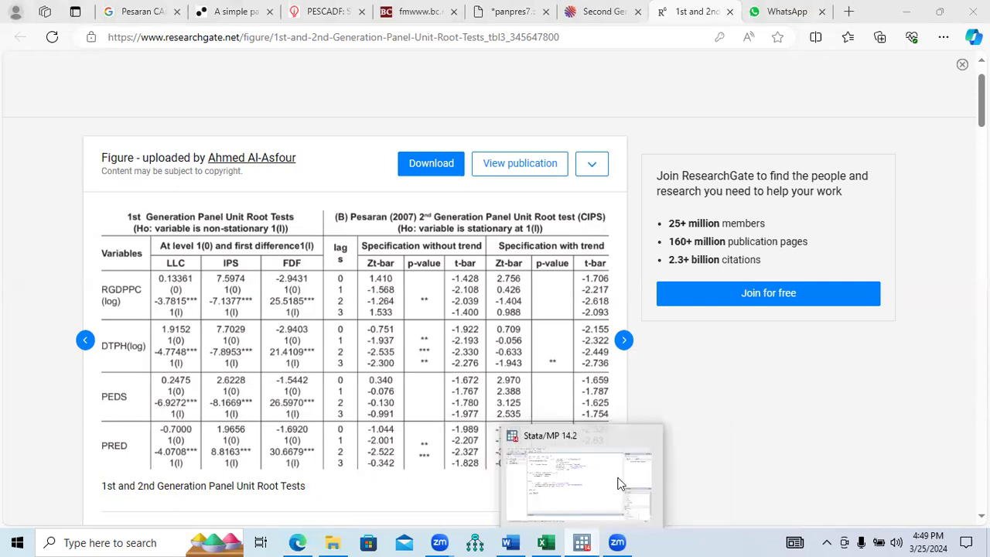
pyautogui.click(620, 483)
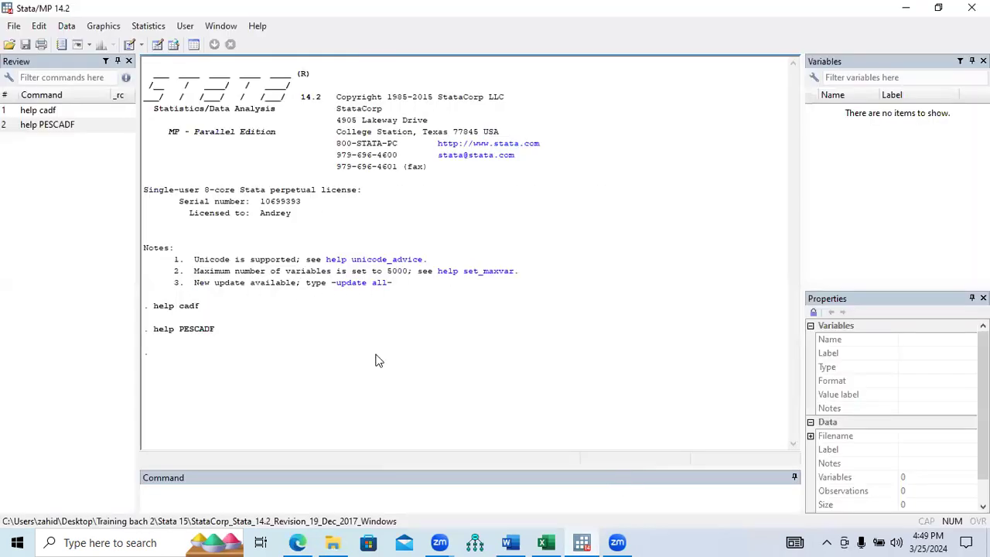
pyautogui.click(545, 541)
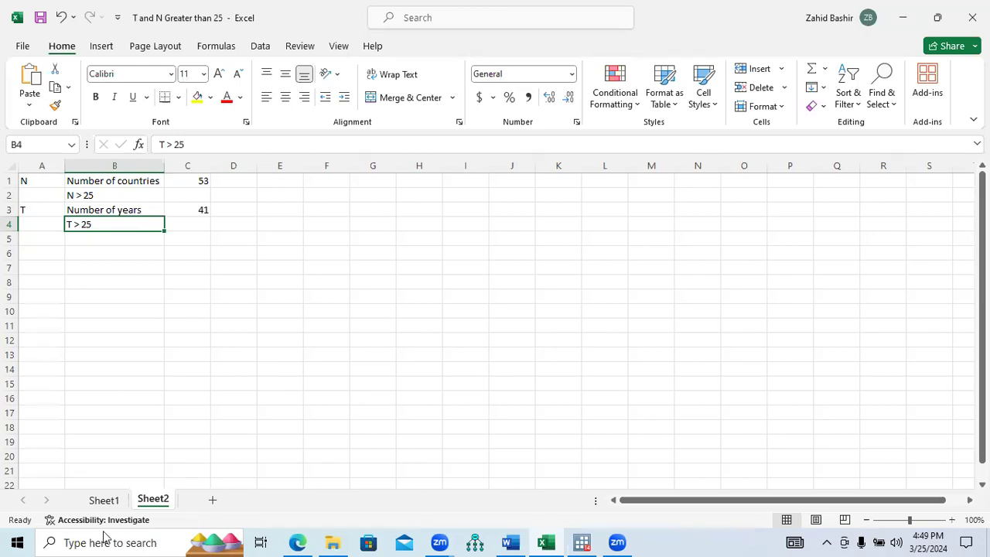
# Step: Select Sheet1's data from A1 to L2175, headers included, and copy it
pyautogui.click(108, 502)
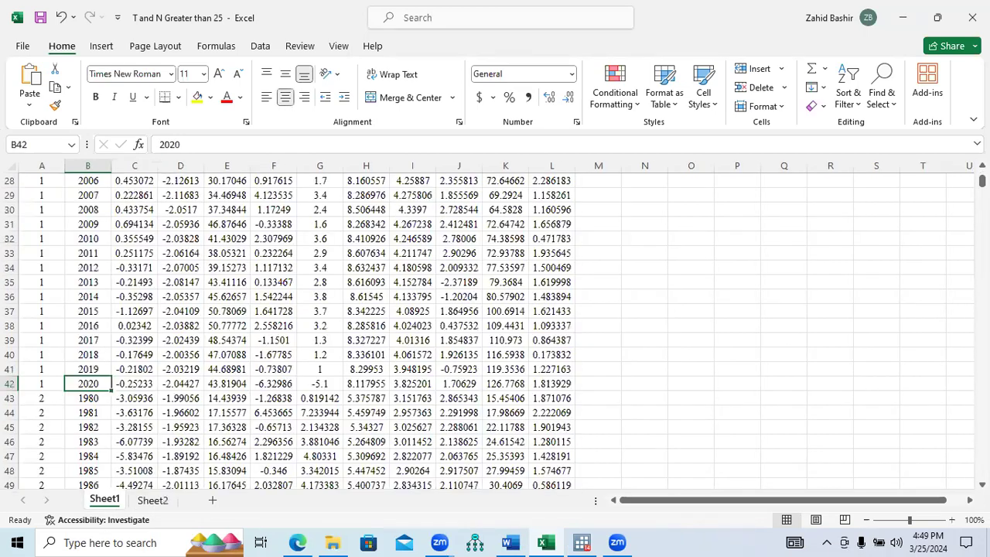
pyautogui.moveTo(982, 181); pyautogui.dragTo(981, 177)
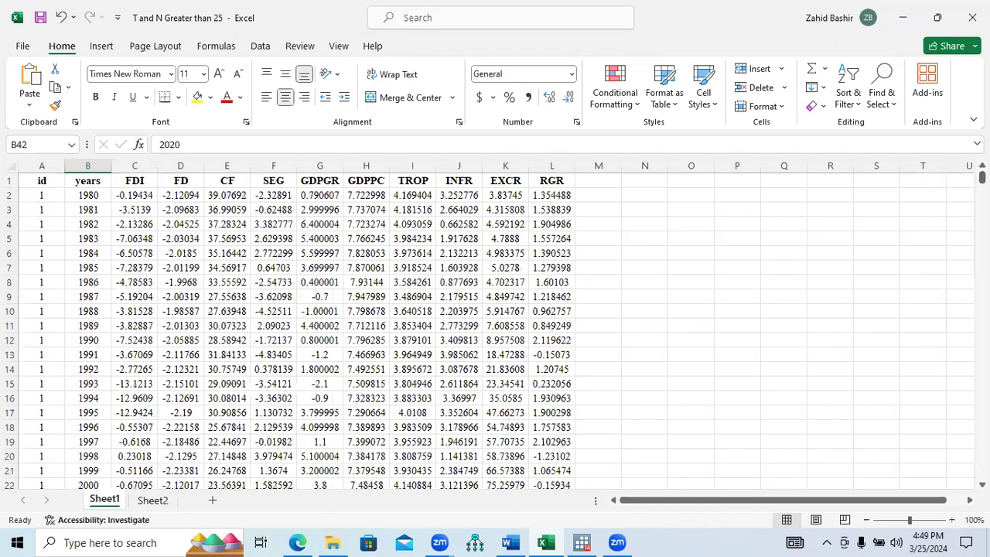
pyautogui.click(40, 184)
pyautogui.moveTo(40, 184); pyautogui.dragTo(555, 498)
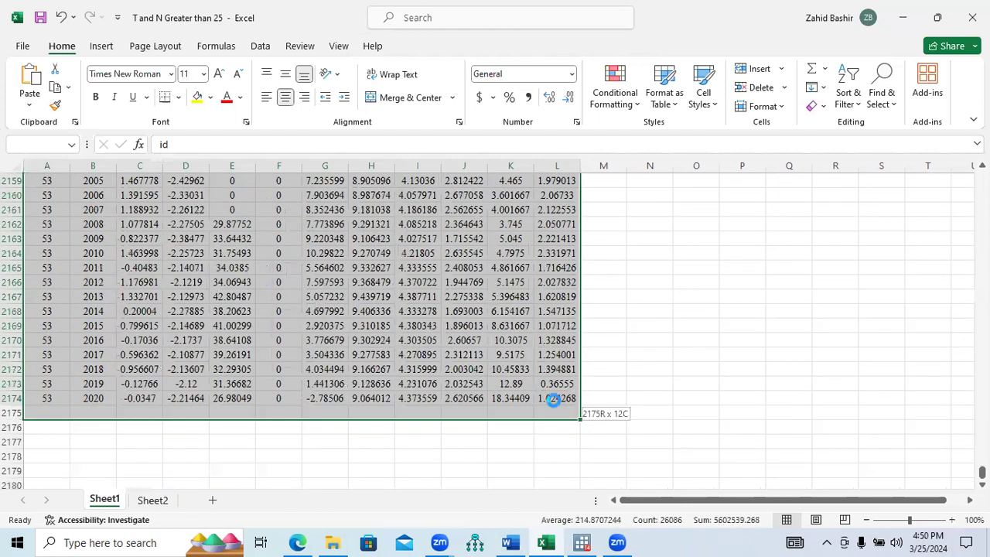
pyautogui.hotkey('ctrl', 'c')
# Step: Paste the copied data into Stata's Data Editor, treating the first row as variable names
pyautogui.click(582, 542)
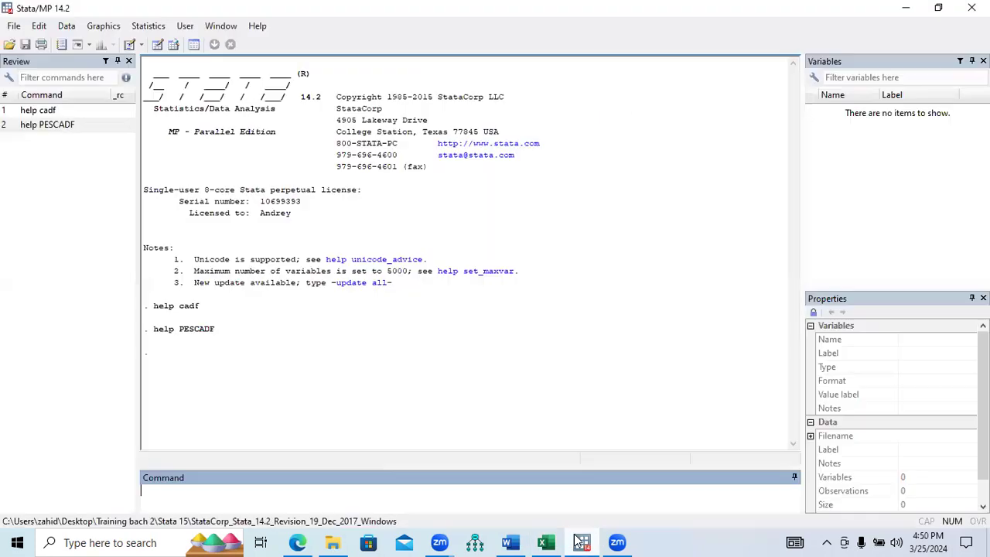
pyautogui.click(158, 46)
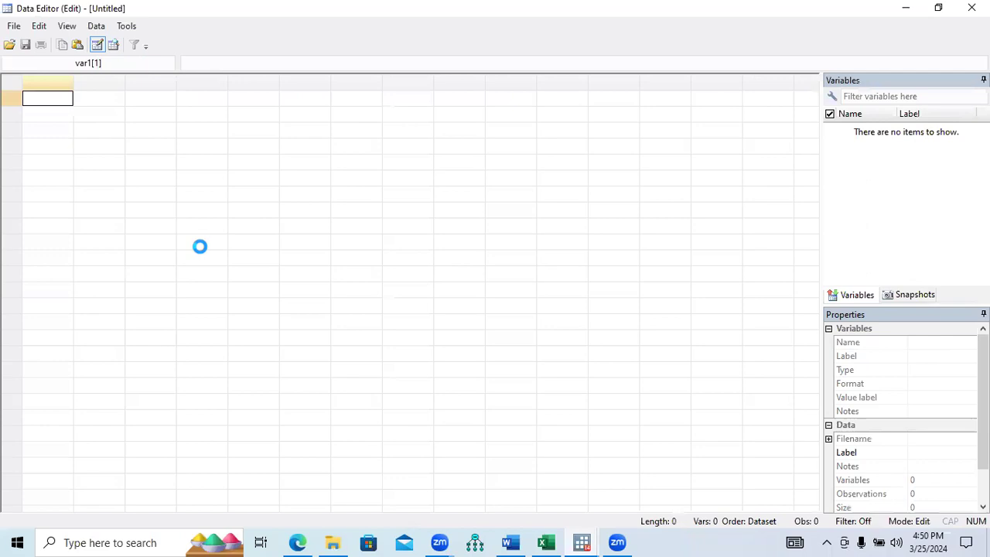
pyautogui.hotkey('ctrl', 'v')
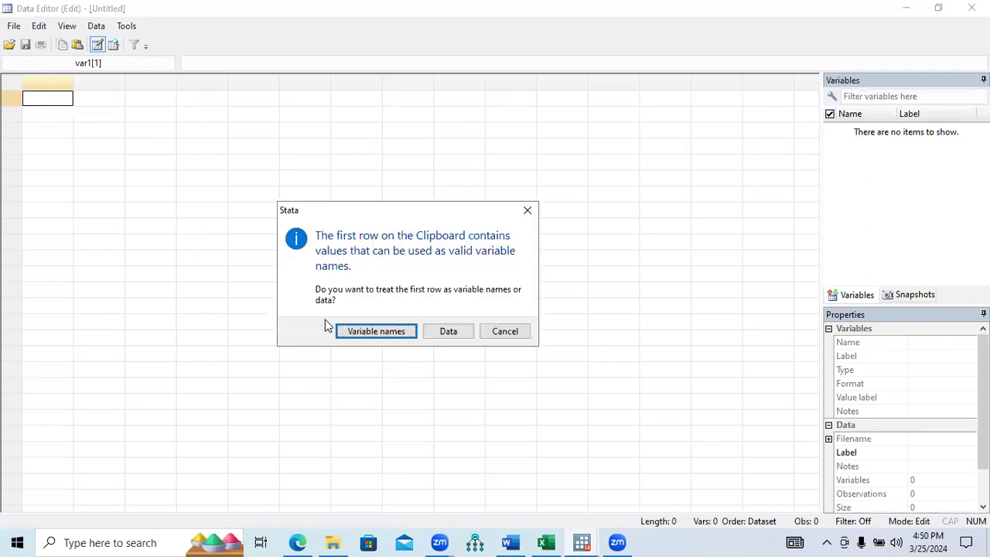
pyautogui.click(375, 331)
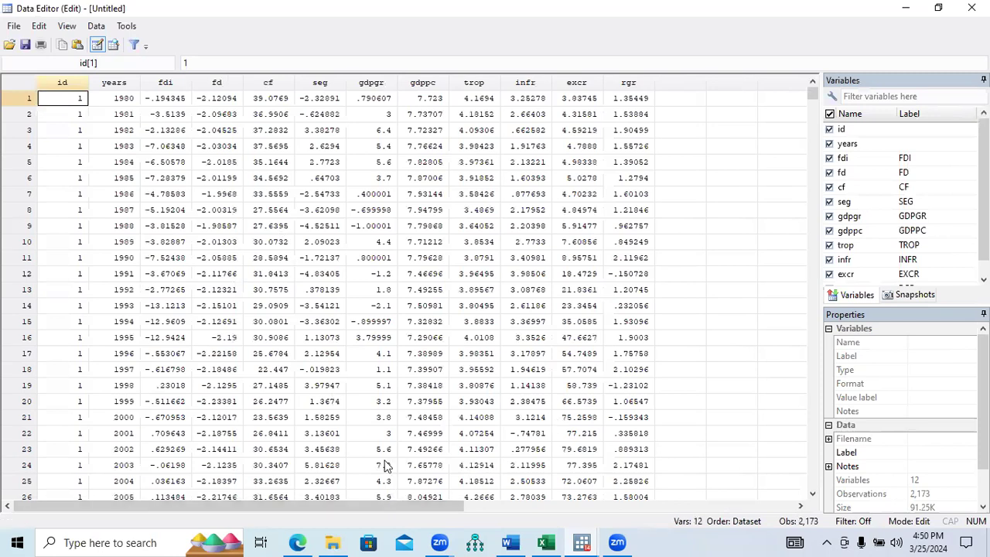
# Step: Save the dataset as 'Middle income.dta'
pyautogui.click(14, 25)
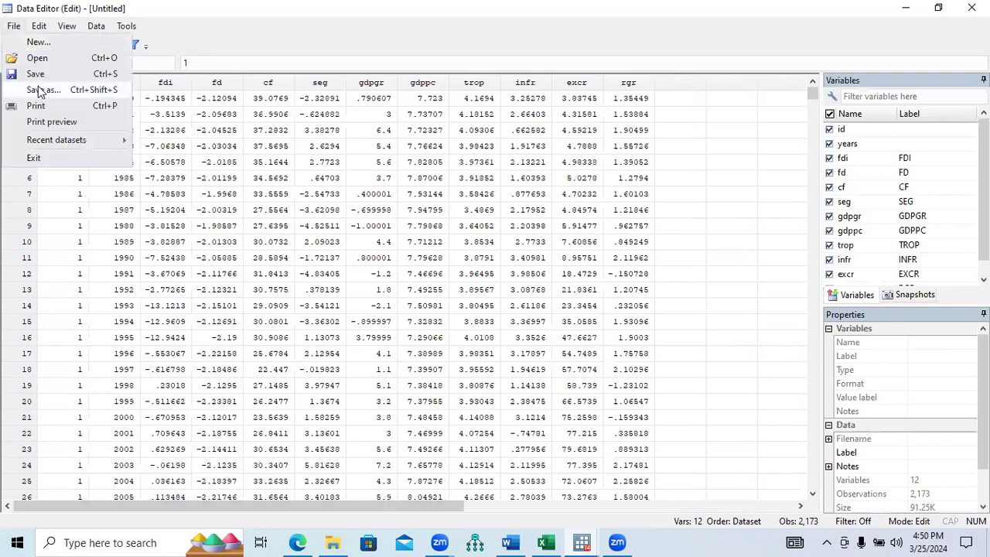
pyautogui.press('Escape')
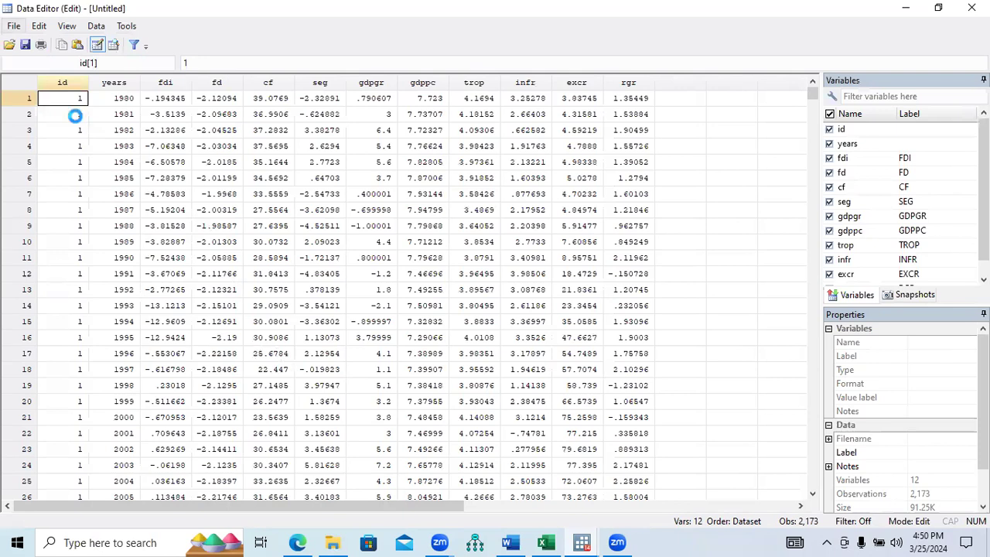
pyautogui.click(25, 44)
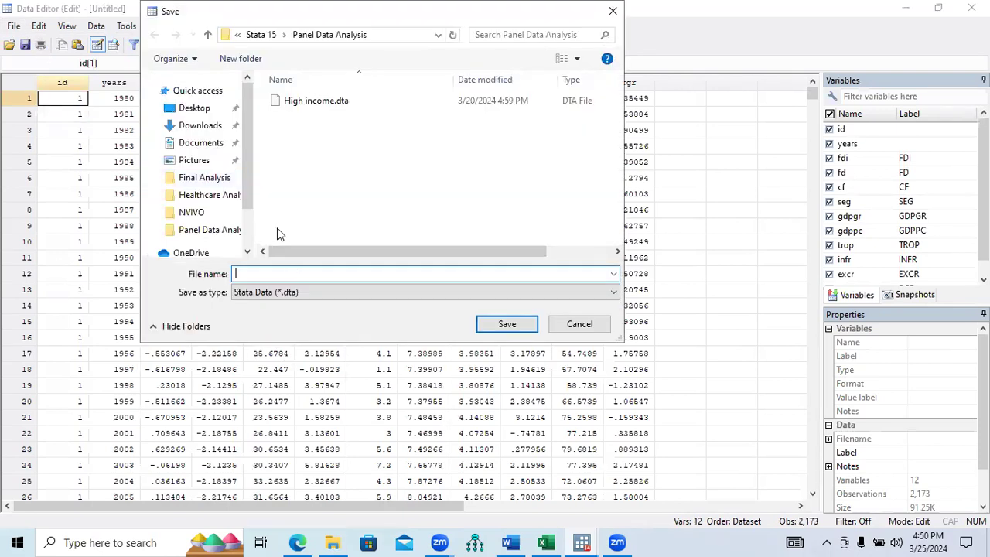
pyautogui.write('Mi')
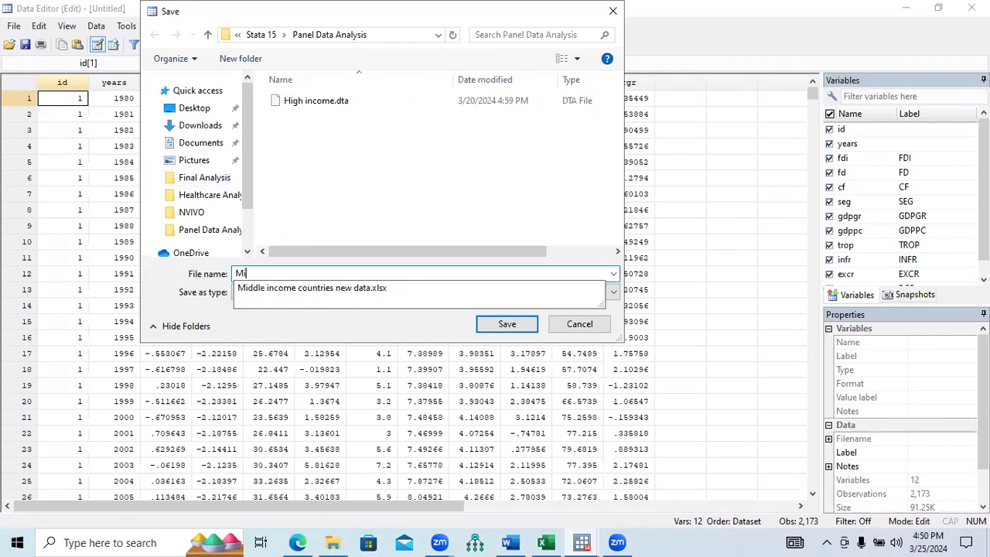
pyautogui.write('ddle income')
pyautogui.click(507, 324)
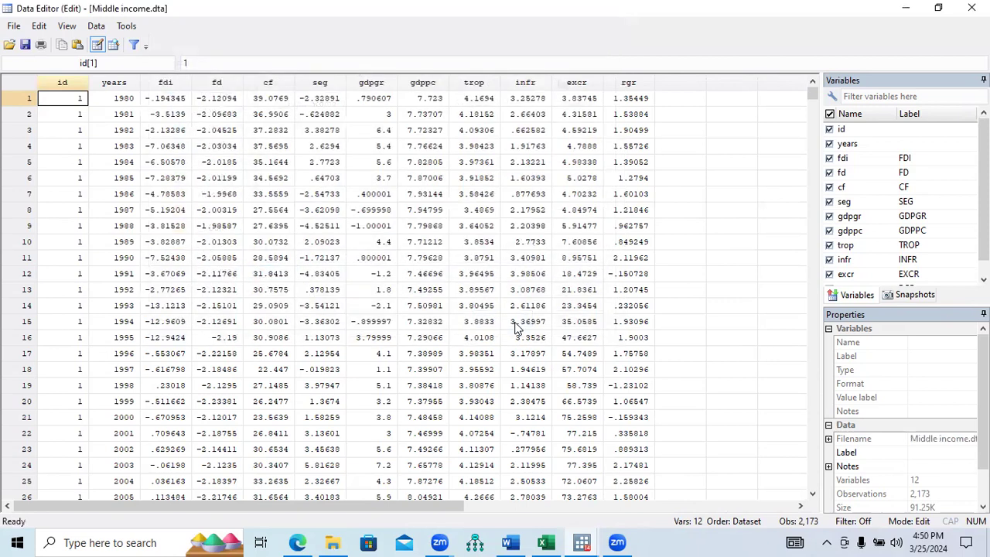
# Step: Return to the main Stata window and minimize the recordings folder window
pyautogui.moveTo(582, 540)
pyautogui.click(474, 483)
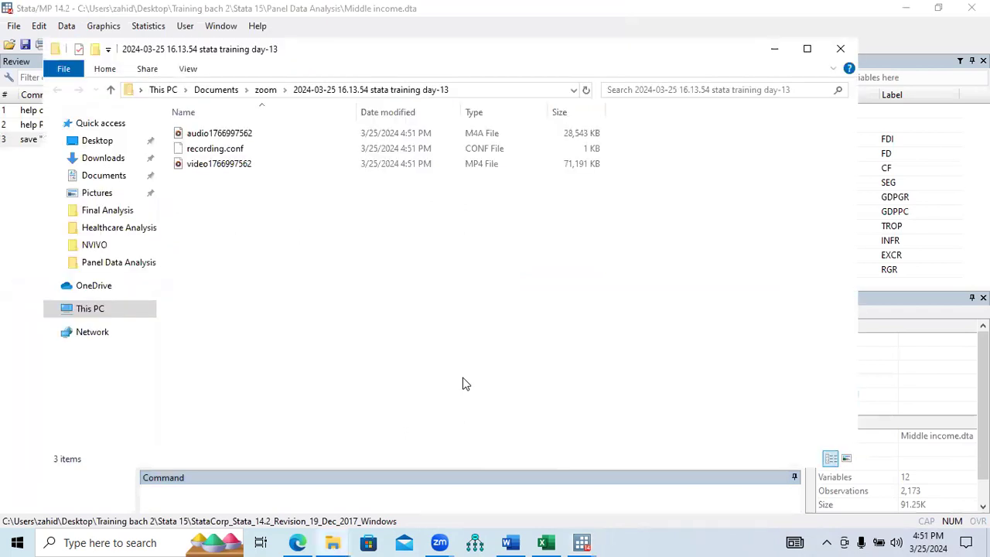
pyautogui.click(774, 48)
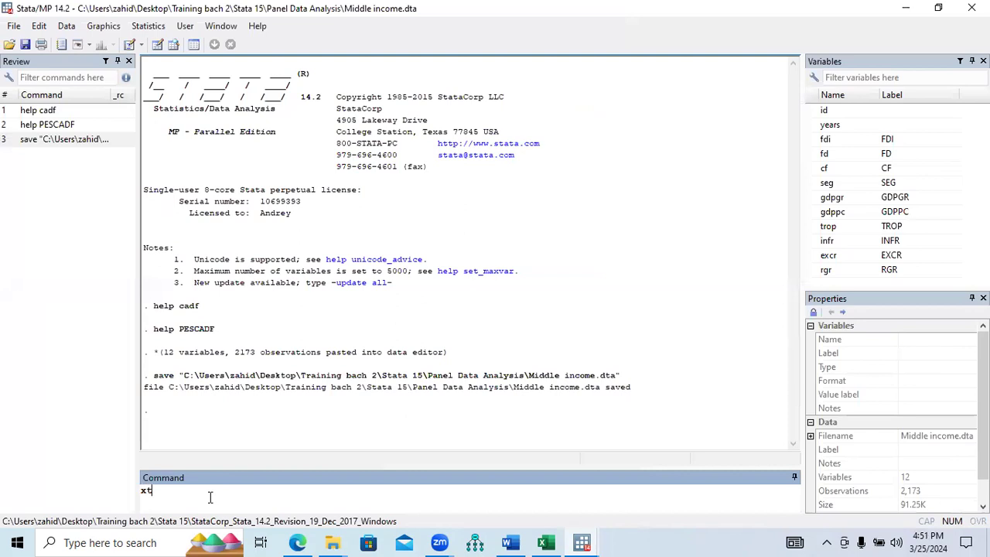
# Step: Run xtset id years to declare id as the panel variable and years as time
pyautogui.press('BackSpace')
pyautogui.press('BackSpace')
pyautogui.click(812, 112)
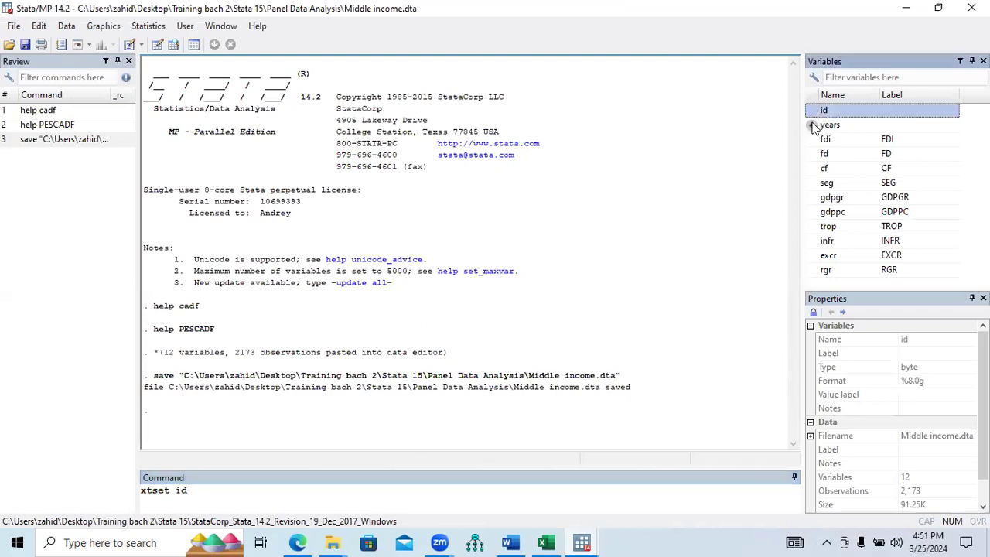
pyautogui.click(812, 127)
pyautogui.moveTo(175, 495); pyautogui.dragTo(222, 494)
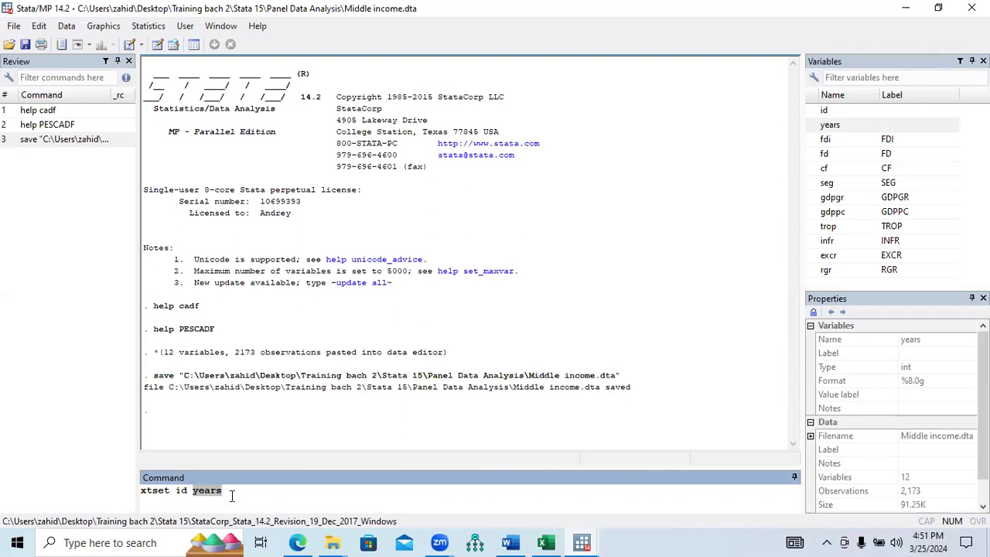
pyautogui.click(231, 495)
pyautogui.press('Return')
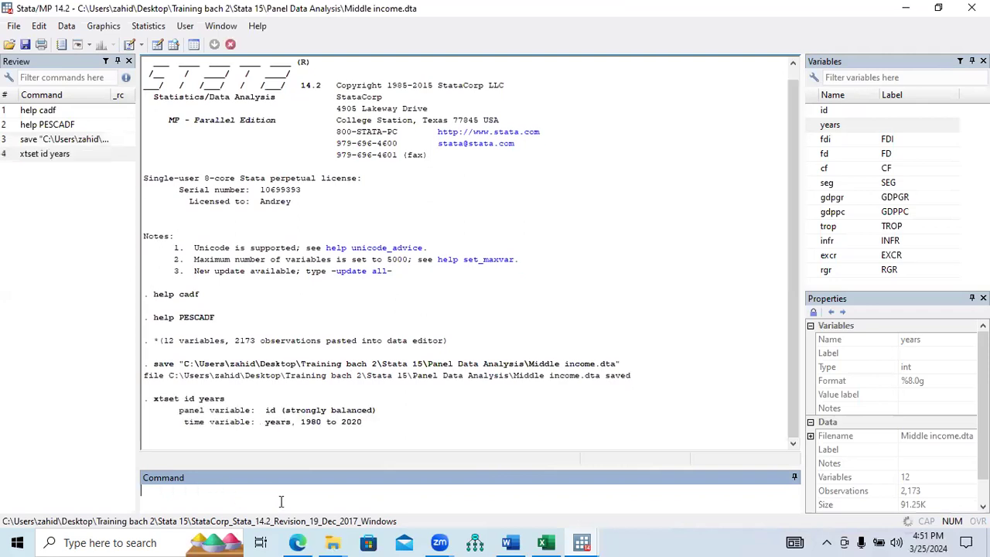
# Step: Review the xtset output, then bring up the Word panel-data estimation flowchart
pyautogui.moveTo(154, 376); pyautogui.dragTo(306, 416)
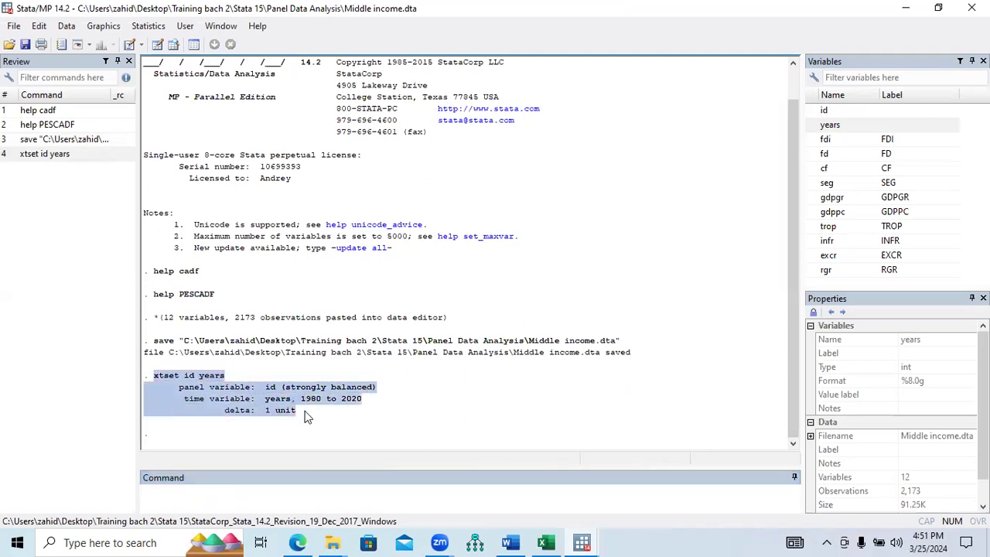
pyautogui.click(232, 497)
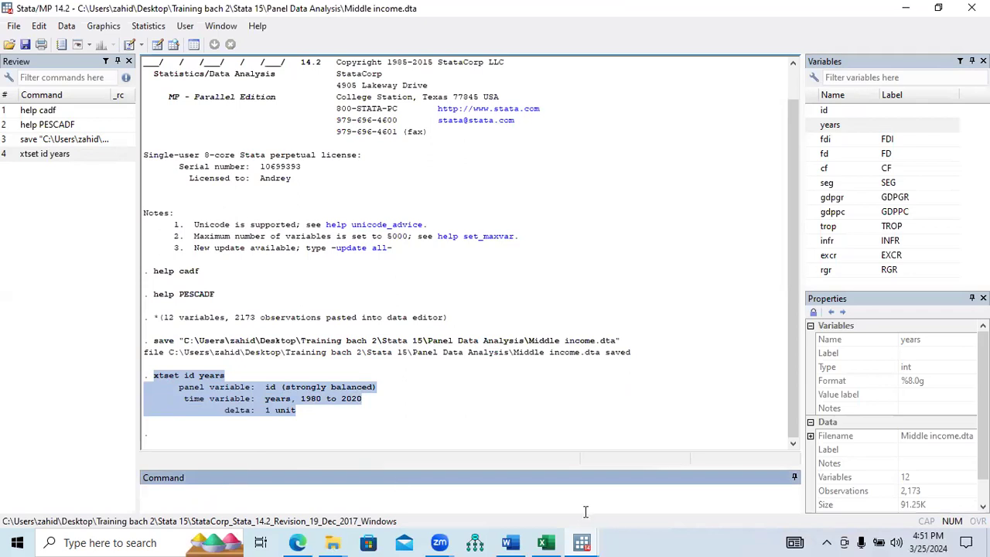
pyautogui.click(510, 543)
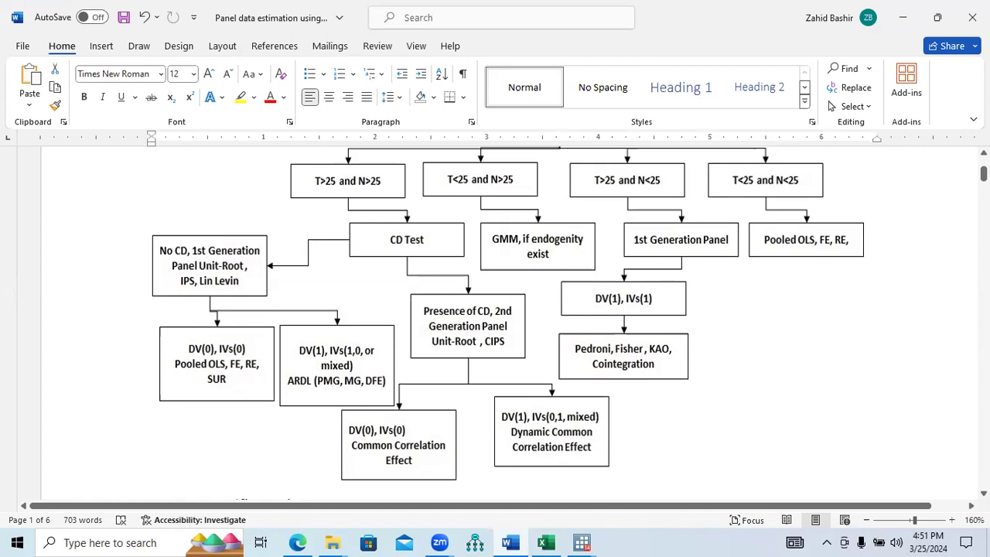
# Step: Bring the Stata/MP 14.2 main window back in front of Word
pyautogui.click(580, 542)
pyautogui.click(486, 497)
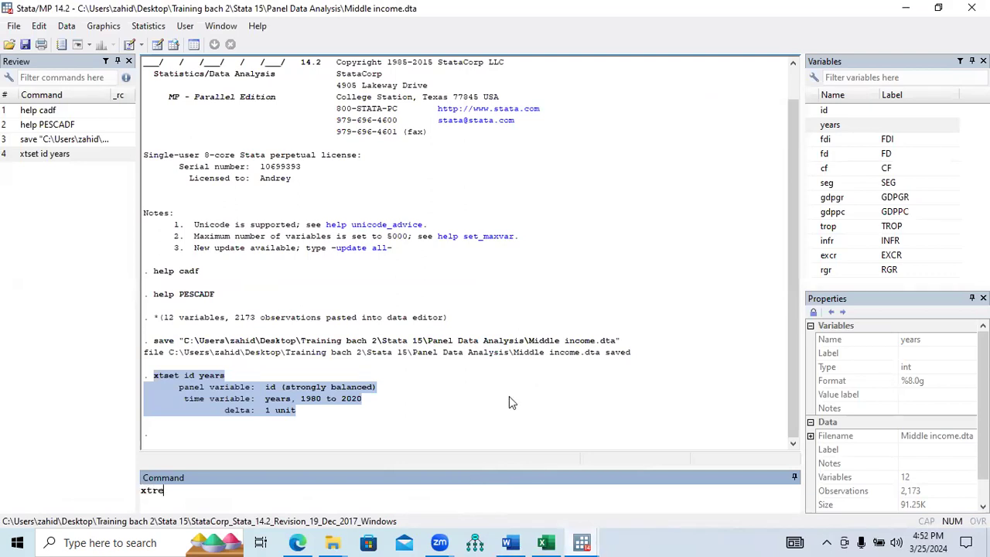
# Step: Build the command xtreg fdi fd cf seg gdpgr gdppc trop infr excr rgr from the Variables panel
pyautogui.click(811, 140)
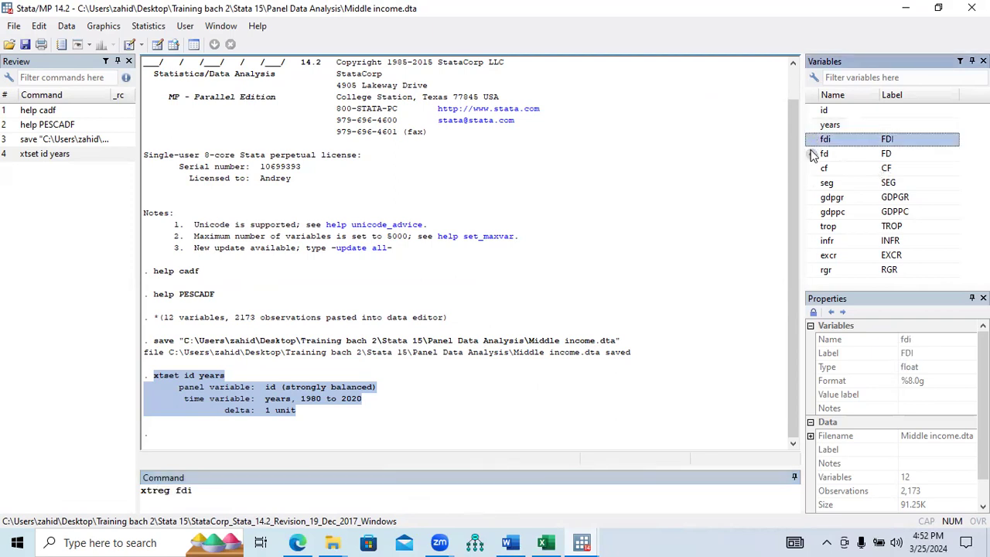
pyautogui.click(812, 154)
pyautogui.click(812, 169)
pyautogui.click(812, 183)
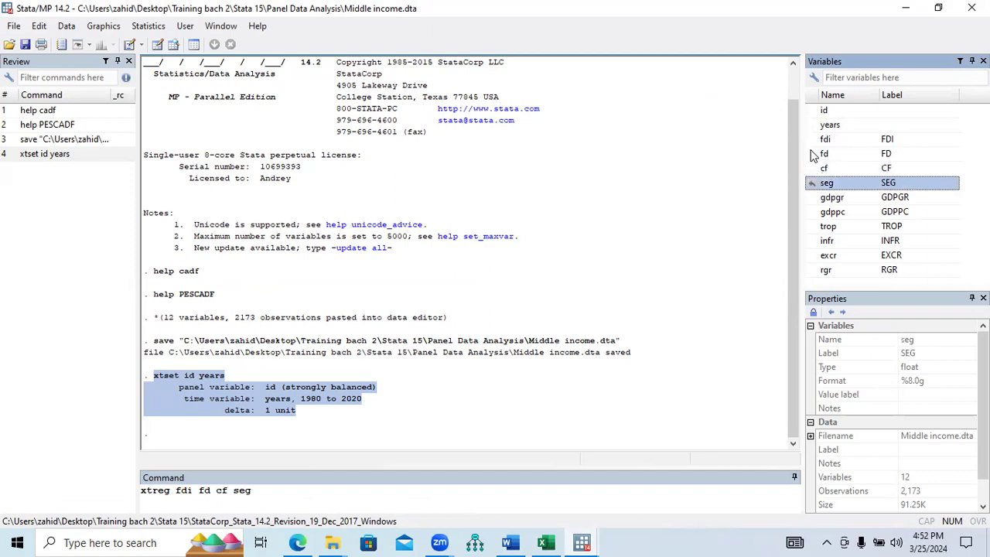
pyautogui.click(812, 198)
pyautogui.click(812, 212)
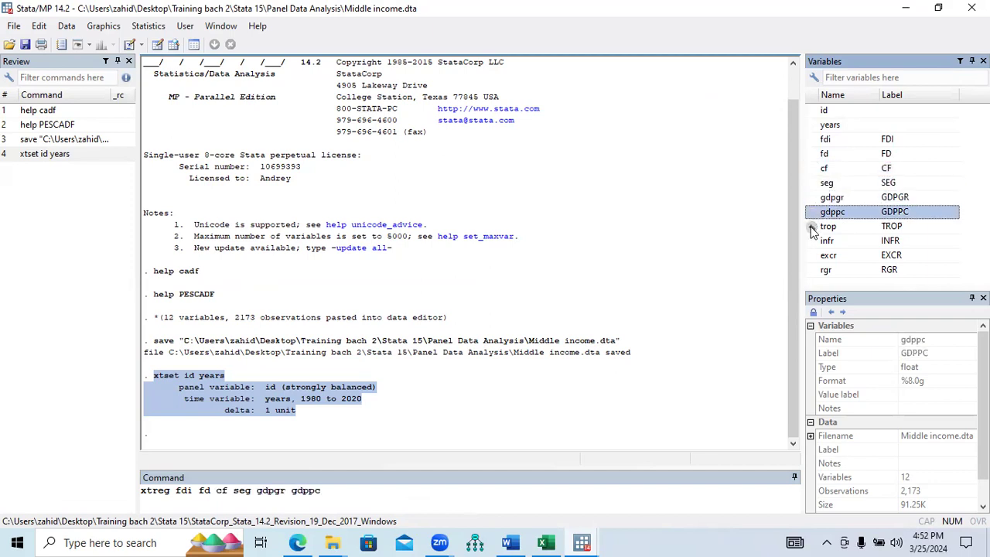
pyautogui.click(812, 226)
pyautogui.click(812, 241)
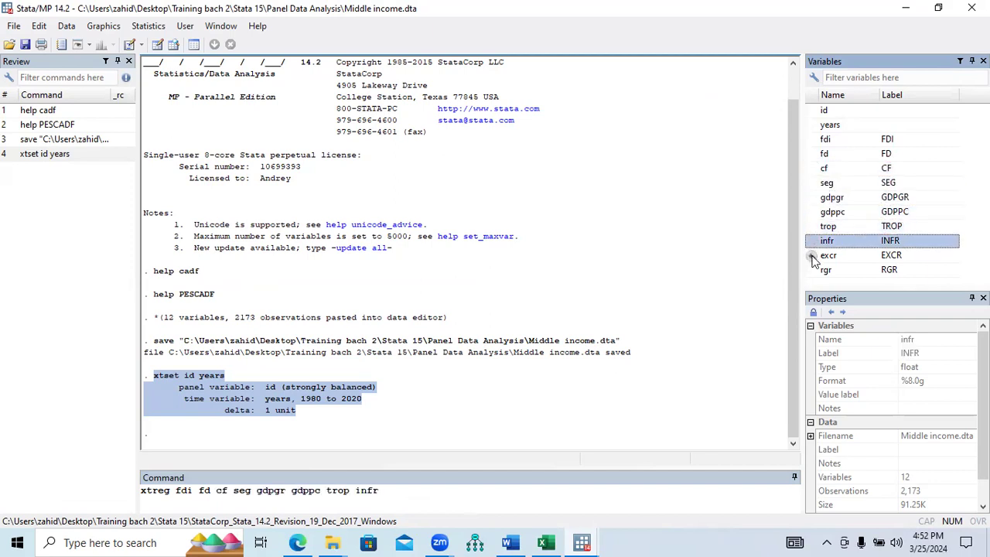
pyautogui.click(813, 255)
pyautogui.click(812, 270)
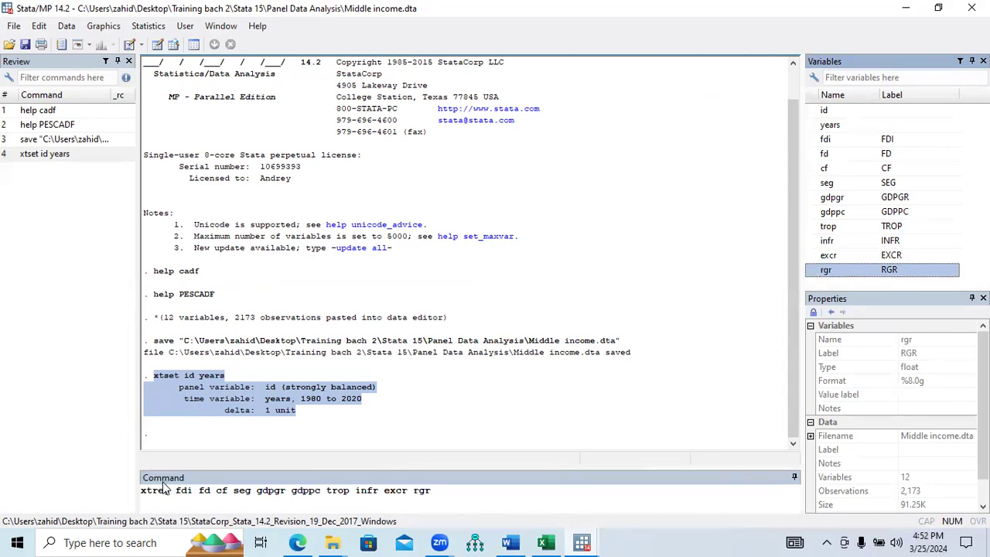
# Step: Add the fe option and run the fixed-effects regression
pyautogui.moveTo(177, 492); pyautogui.dragTo(193, 493)
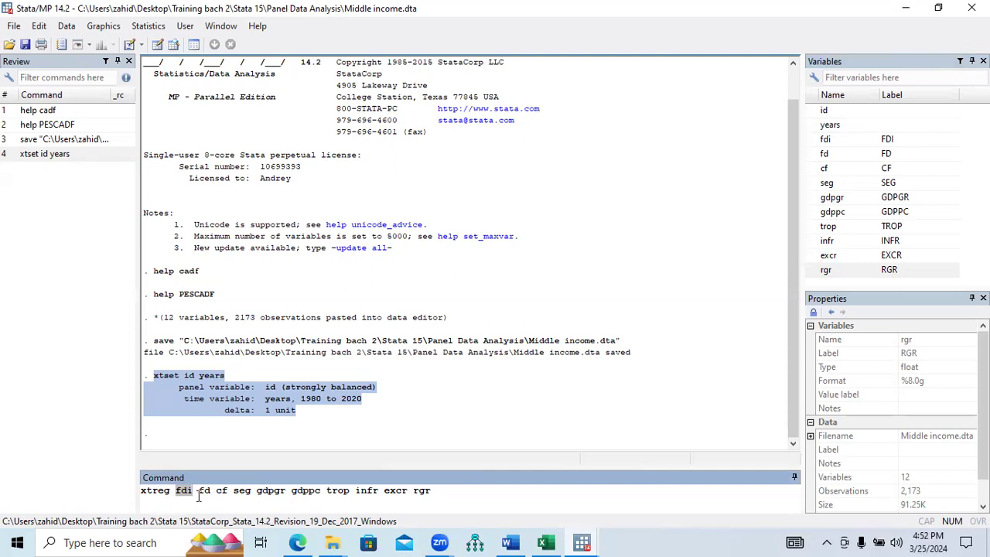
pyautogui.moveTo(199, 493); pyautogui.dragTo(432, 493)
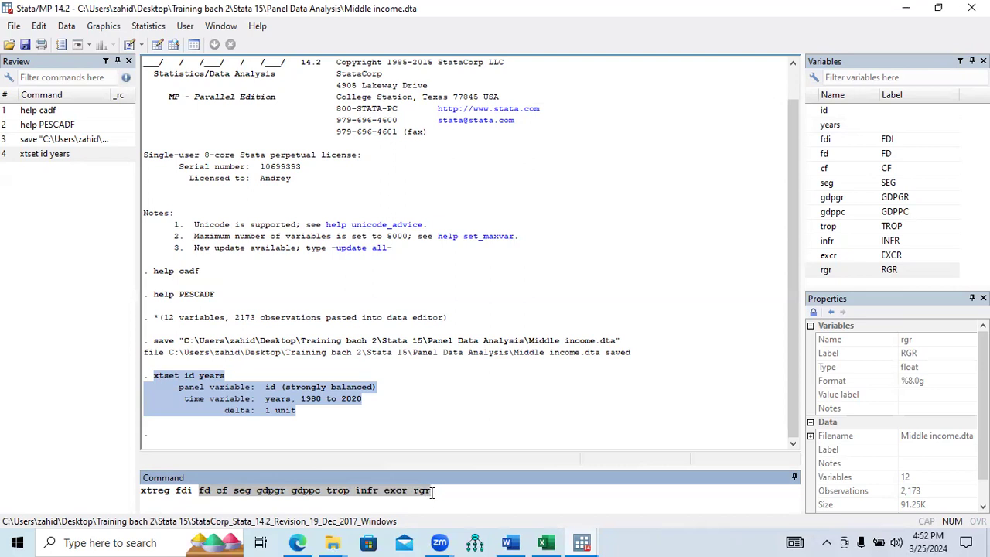
pyautogui.click(436, 493)
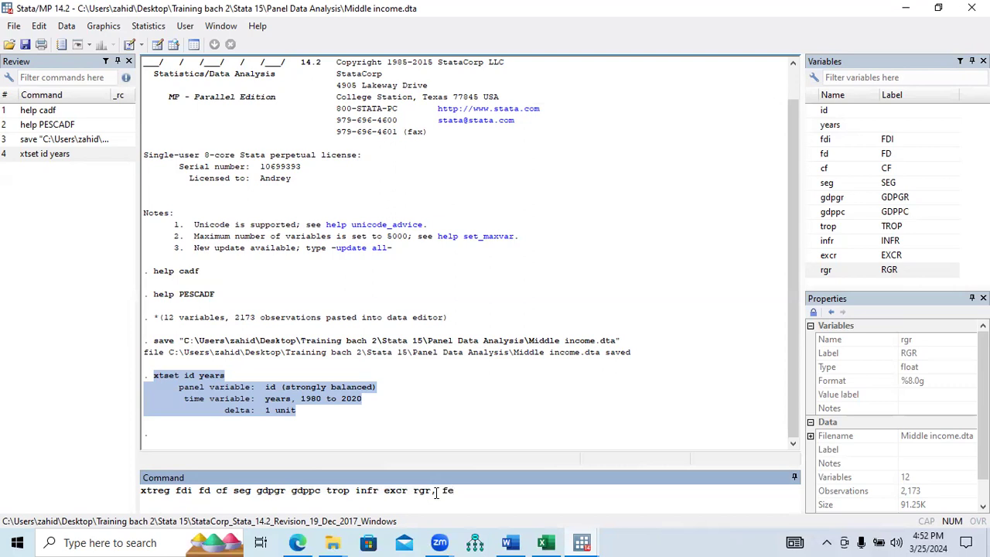
pyautogui.press('Return')
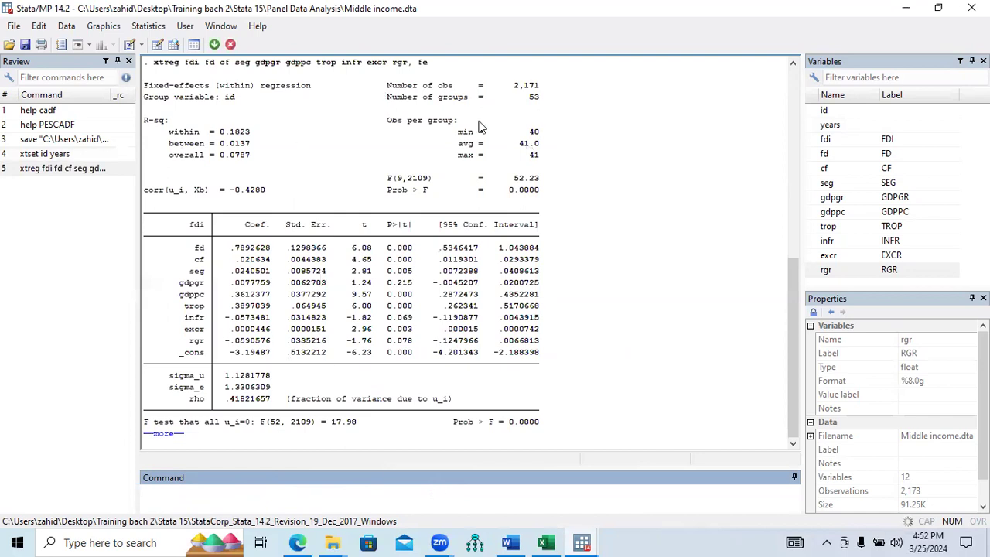
# Step: Store the fixed-effects estimates as 'fix' with estimate store fix and begin another xtreg command
pyautogui.click(170, 434)
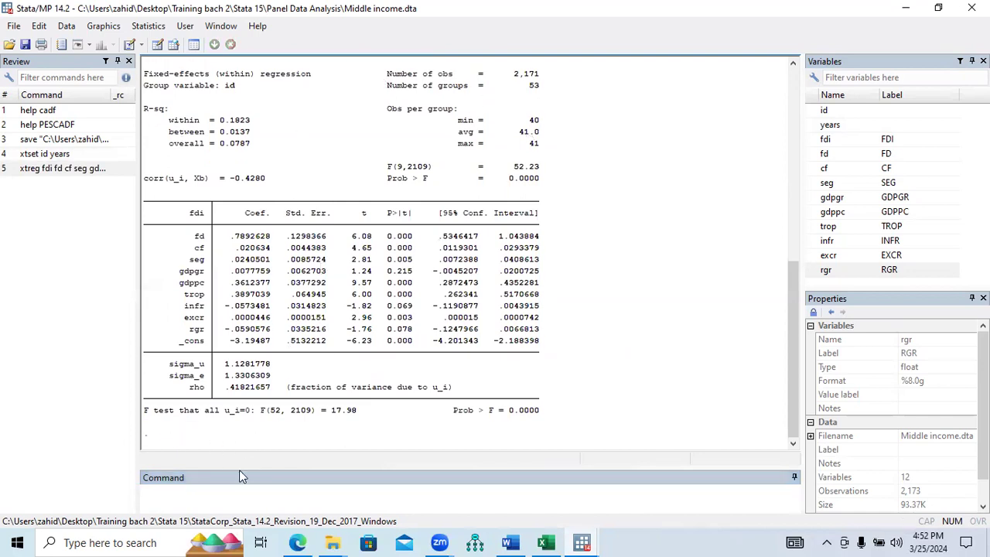
pyautogui.click(229, 499)
pyautogui.write('estimate store fix')
pyautogui.press('Return')
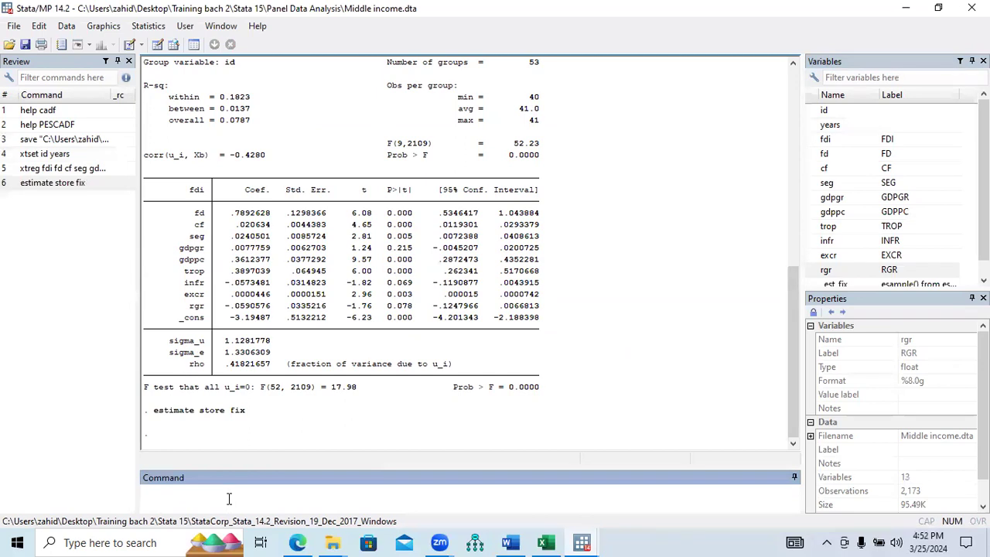
pyautogui.write('xtreg')
pyautogui.moveTo(796, 389); pyautogui.dragTo(796, 321)
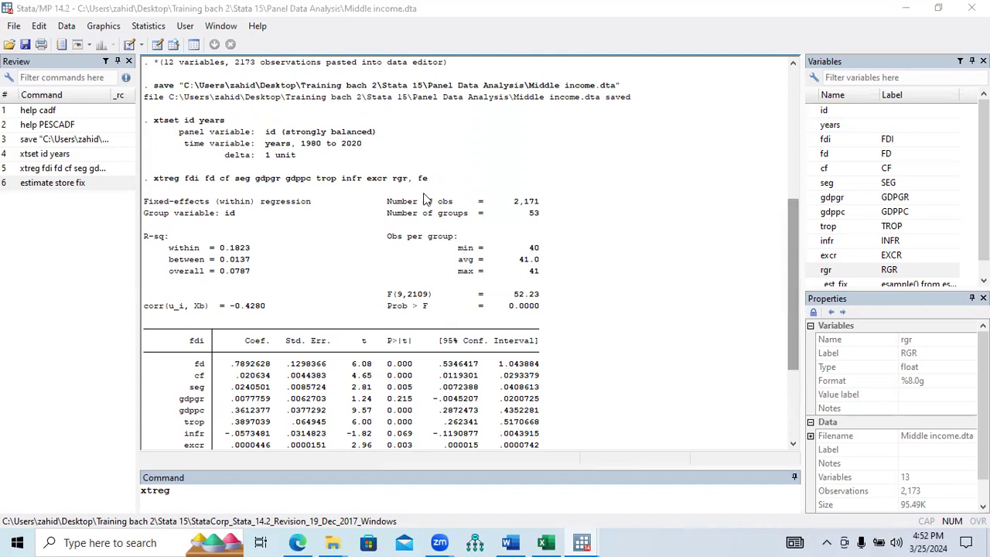
# Step: Estimate the random-effects xtreg model by reusing the fixed-effects command with re
pyautogui.moveTo(283, 187); pyautogui.dragTo(154, 180)
pyautogui.hotkey('ctrl', 'c')
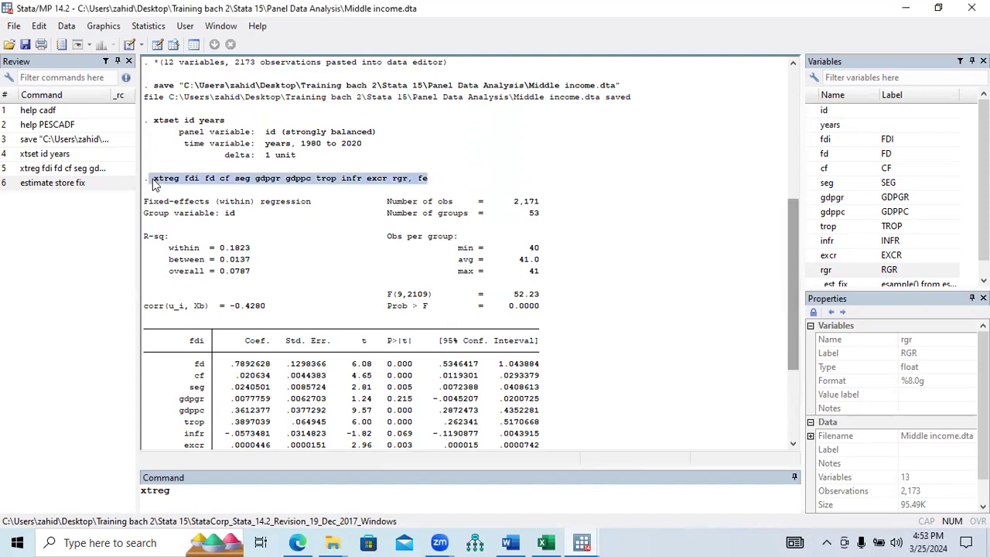
pyautogui.moveTo(200, 492); pyautogui.dragTo(111, 490)
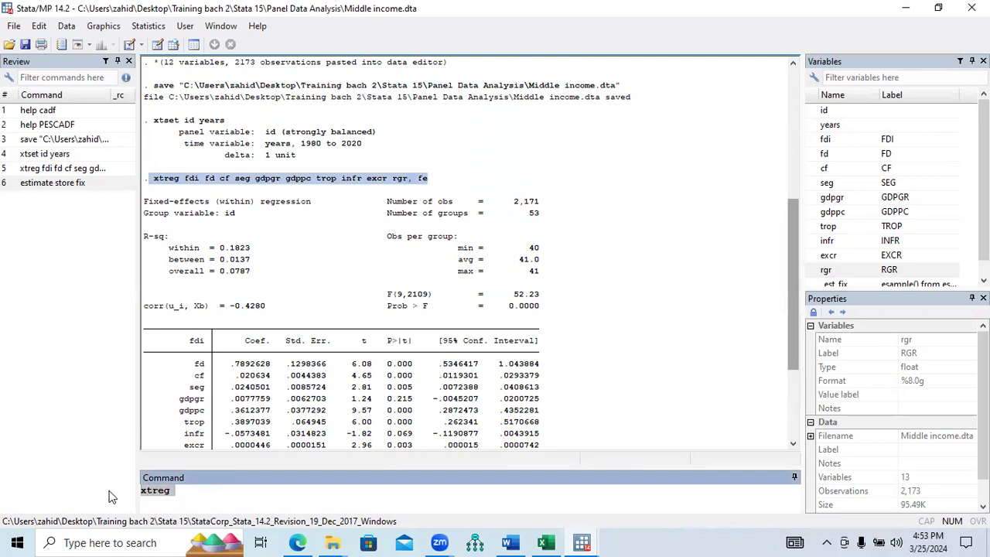
pyautogui.hotkey('ctrl', 'v')
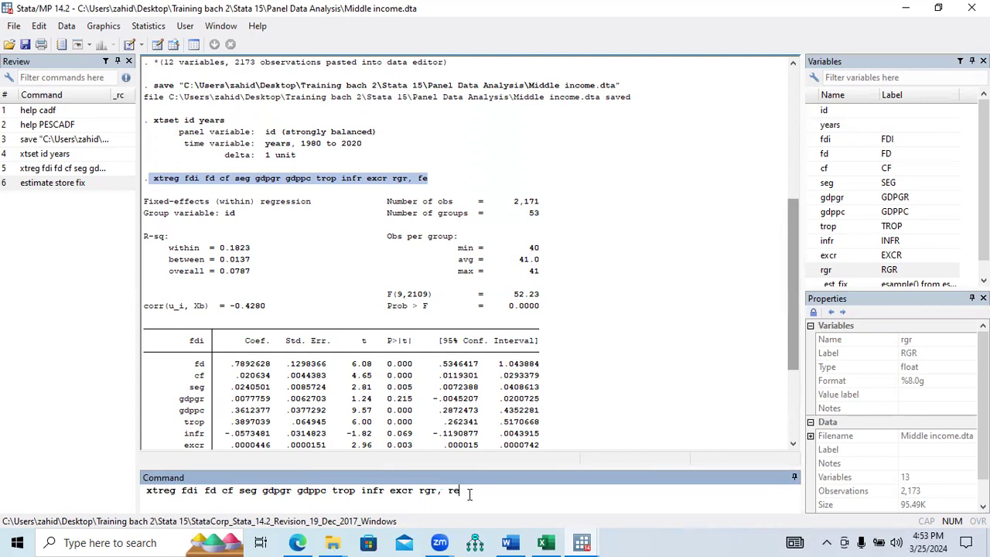
pyautogui.press('Return')
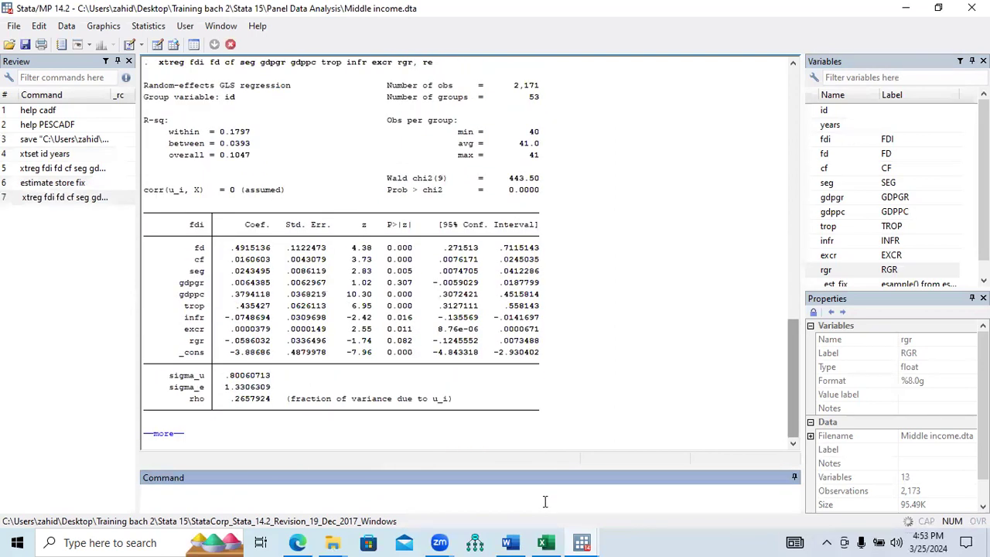
pyautogui.press('Return')
# Step: Store the estimates as random and run hausman fix random (chi2(8) = 42.72, Prob>chi2 = 0.0000)
pyautogui.write('estimate store random')
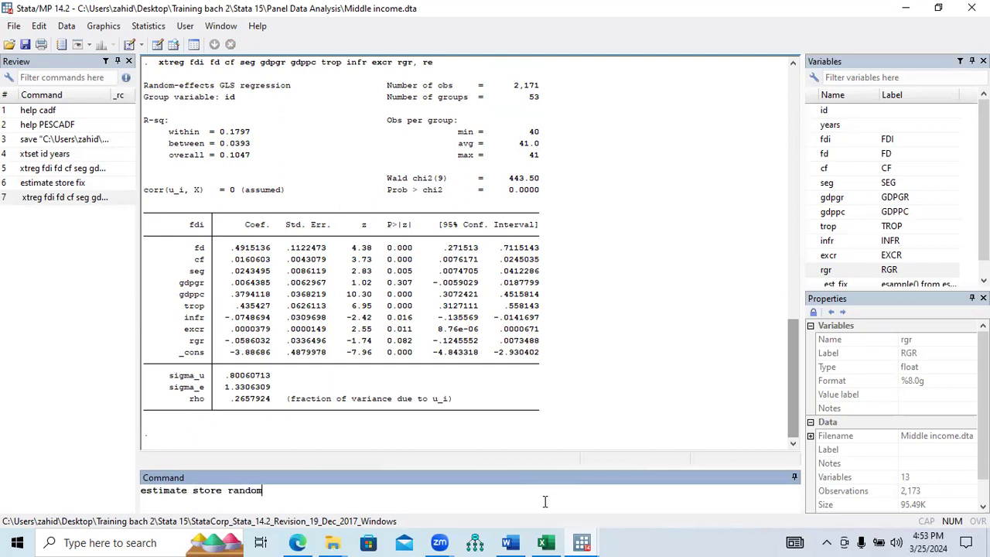
pyautogui.press('Return')
pyautogui.write('hausman fix')
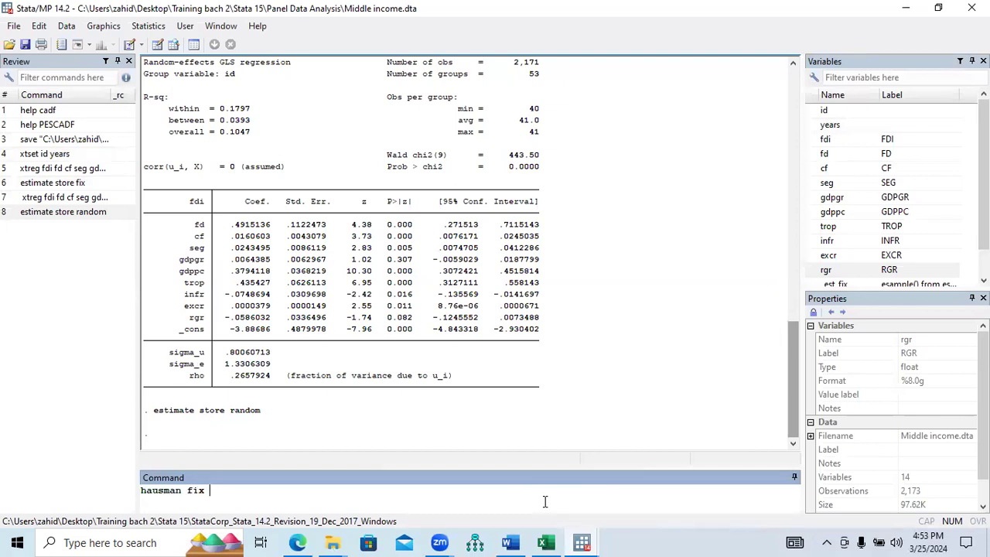
pyautogui.write(' random')
pyautogui.press('Return')
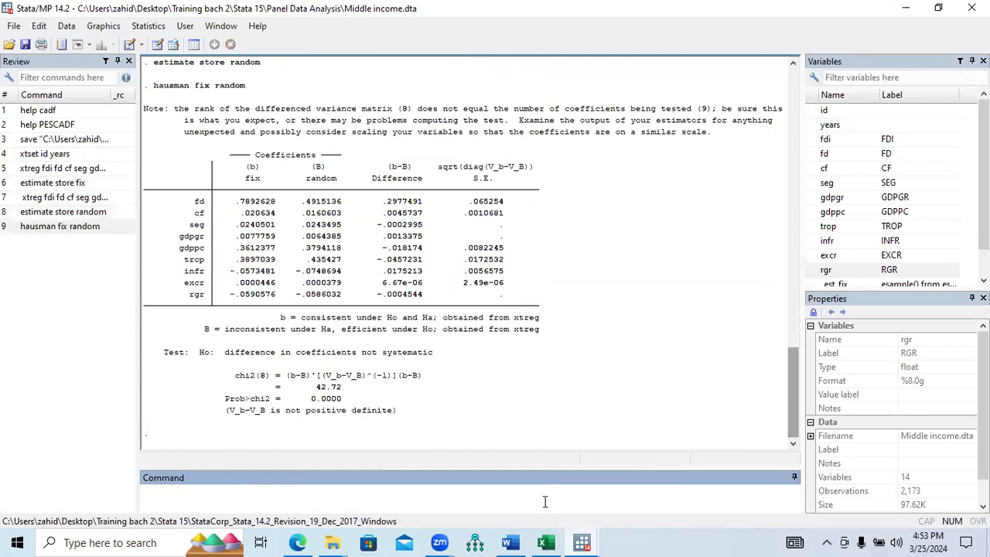
pyautogui.moveTo(225, 399); pyautogui.dragTo(345, 403)
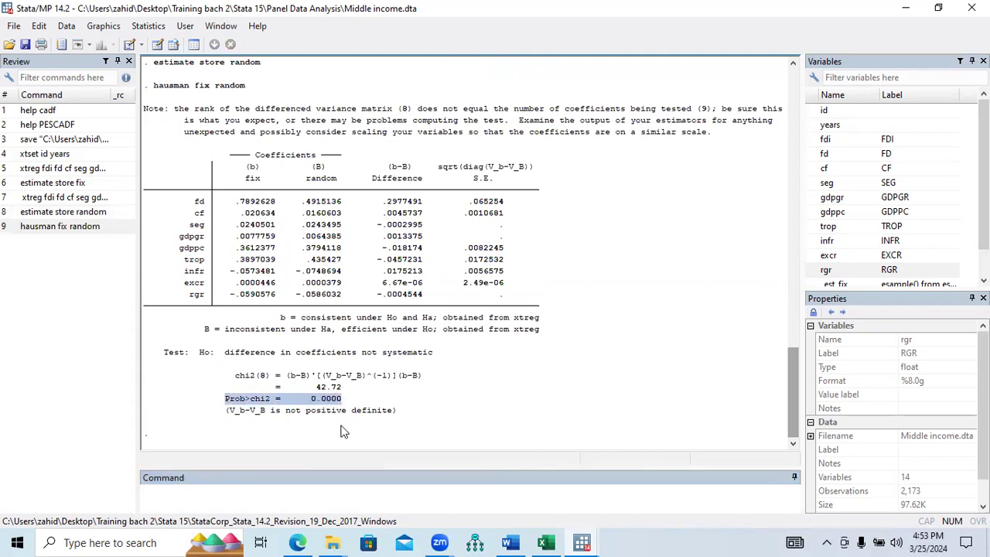
# Step: Bring up the Word notes and move down to the assumptions section
pyautogui.click(510, 542)
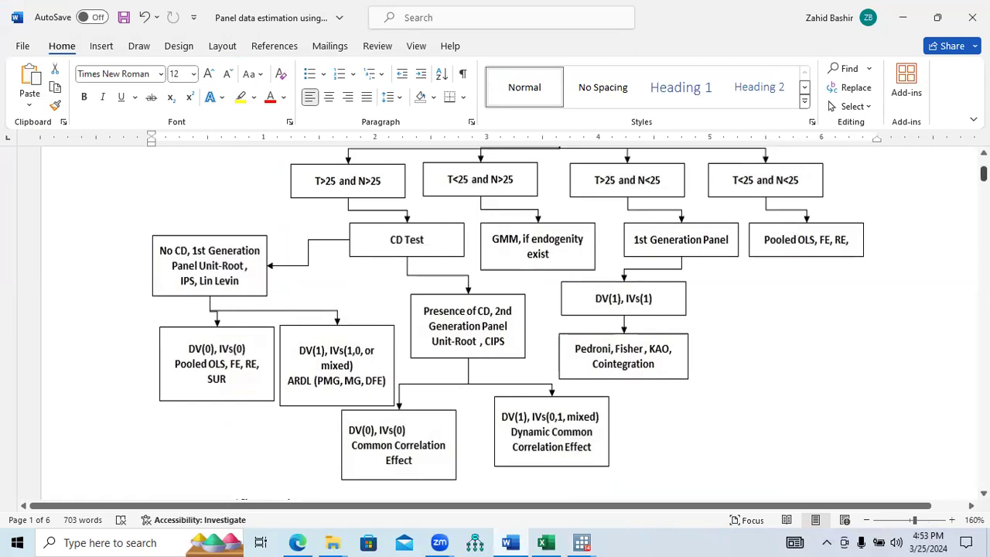
pyautogui.moveTo(983, 173); pyautogui.dragTo(983, 313)
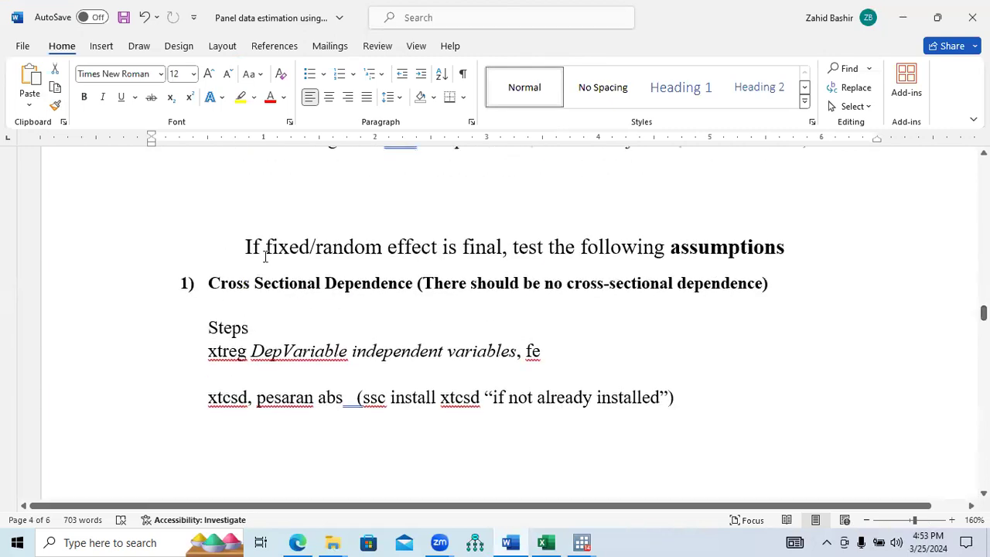
pyautogui.click(530, 202)
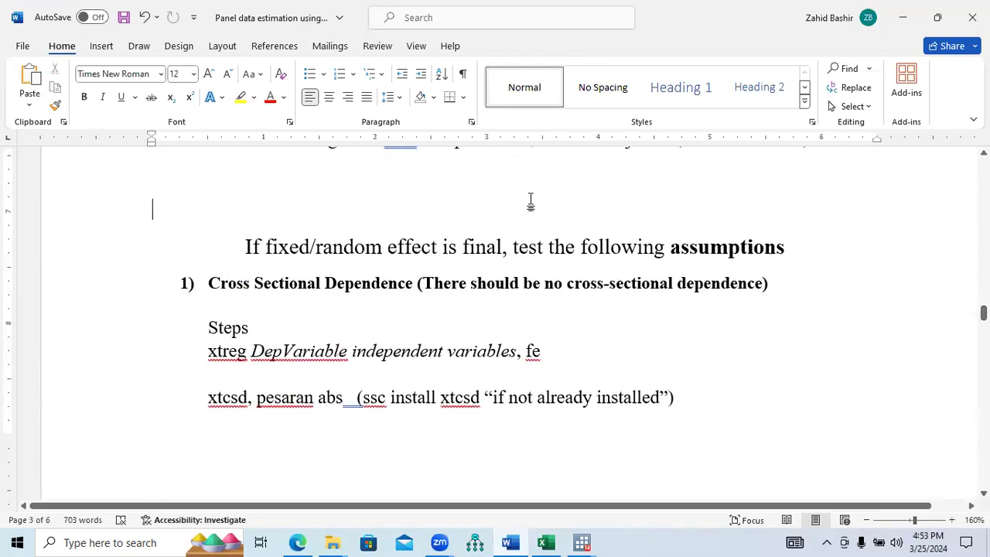
pyautogui.press('Return')
pyautogui.press('Return')
pyautogui.press('Return')
pyautogui.press('Return')
pyautogui.press('Return')
pyautogui.press('Return')
pyautogui.press('Return')
pyautogui.press('Return')
pyautogui.press('Return')
pyautogui.press('Return')
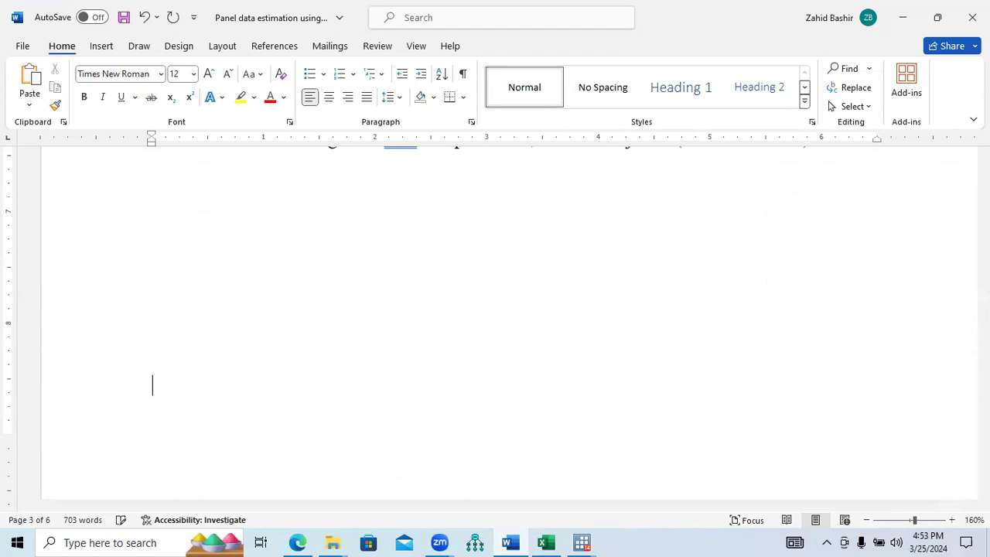
pyautogui.press('BackSpace')
pyautogui.press('BackSpace')
pyautogui.press('BackSpace')
pyautogui.press('BackSpace')
pyautogui.press('BackSpace')
pyautogui.press('BackSpace')
pyautogui.press('BackSpace')
pyautogui.press('BackSpace')
pyautogui.press('BackSpace')
pyautogui.press('BackSpace')
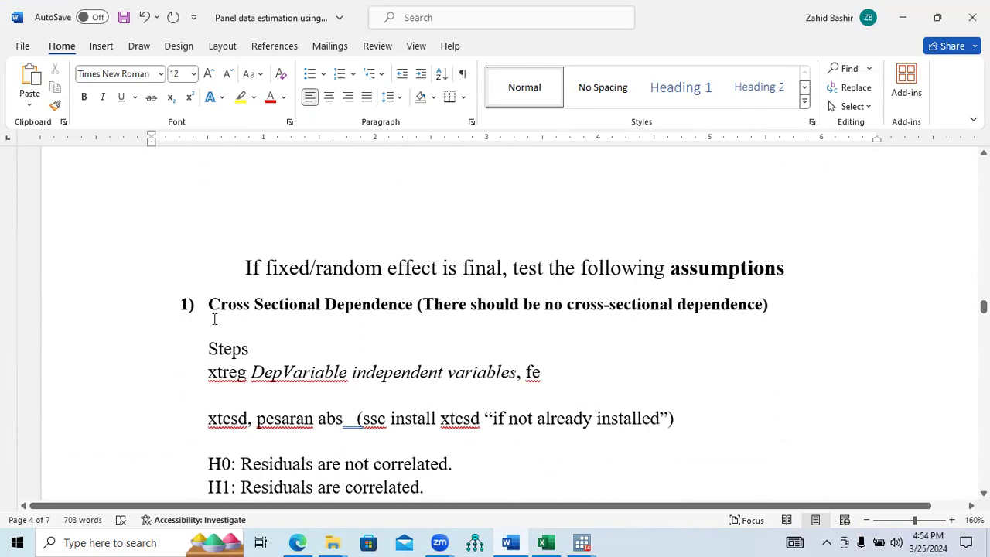
# Step: Highlight the Cross Sectional Dependence steps, including the xtcsd, pesaran abs command, then return to Stata
pyautogui.moveTo(254, 306); pyautogui.dragTo(376, 304)
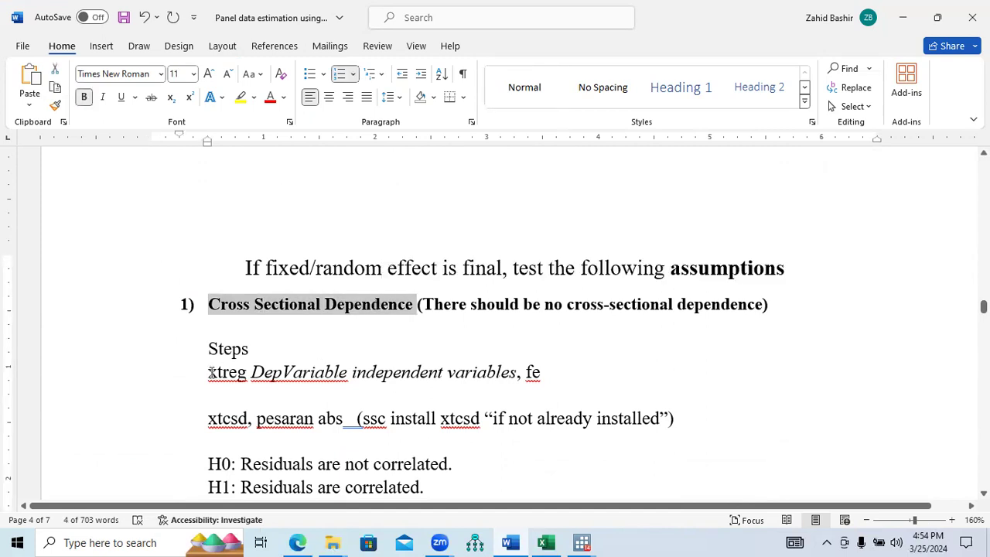
pyautogui.moveTo(208, 374); pyautogui.dragTo(550, 373)
pyautogui.moveTo(209, 424); pyautogui.dragTo(340, 426)
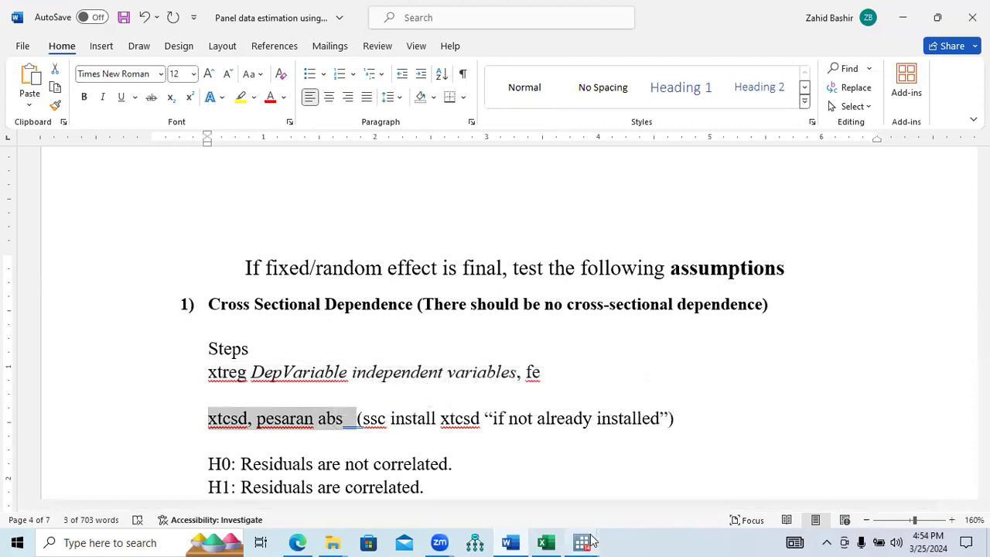
pyautogui.click(582, 542)
pyautogui.click(512, 487)
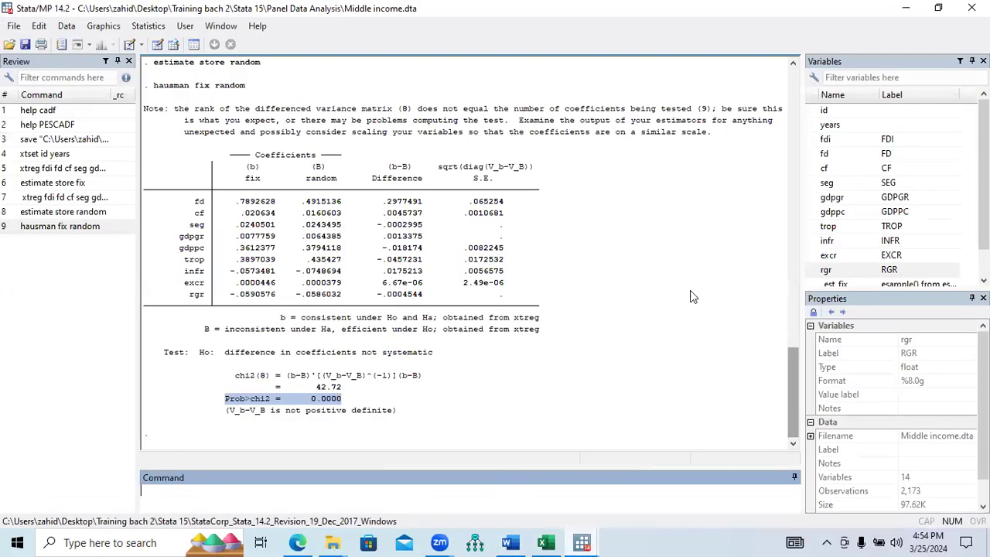
# Step: Run xtreg fdi fd cf seg gdpgr gdppc trop infr excr rgr, fe vce(robust) and show its full output
pyautogui.moveTo(793, 390); pyautogui.dragTo(831, 174)
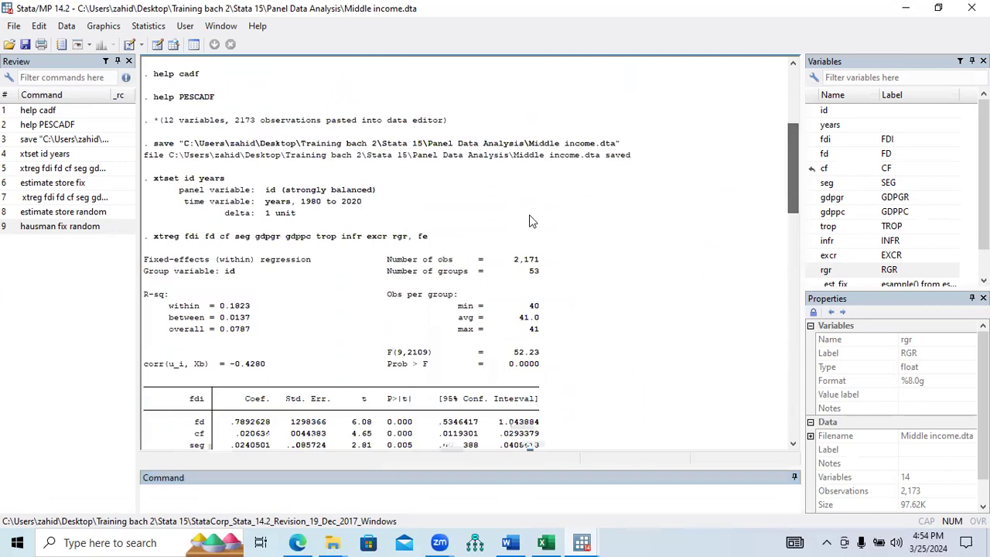
pyautogui.moveTo(430, 237); pyautogui.dragTo(154, 243)
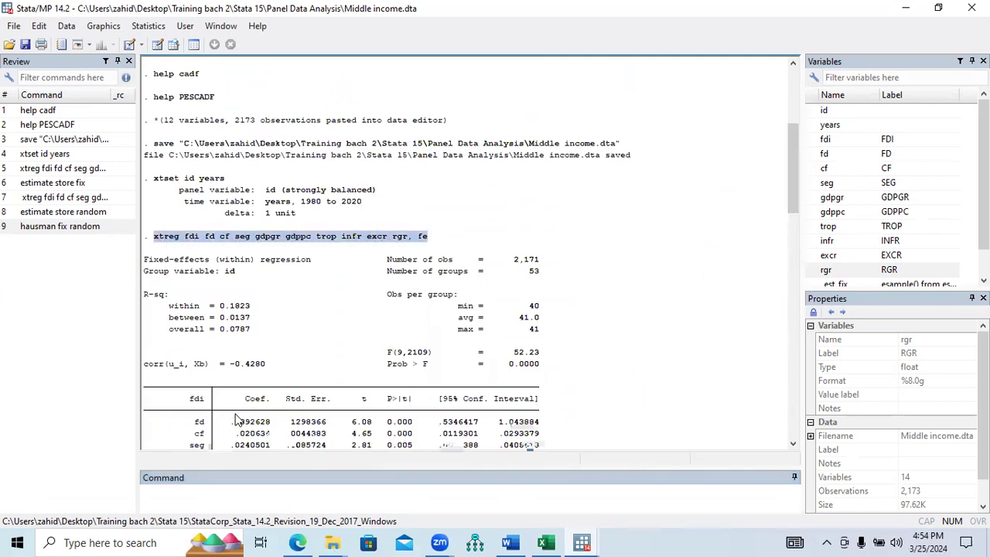
pyautogui.click(241, 494)
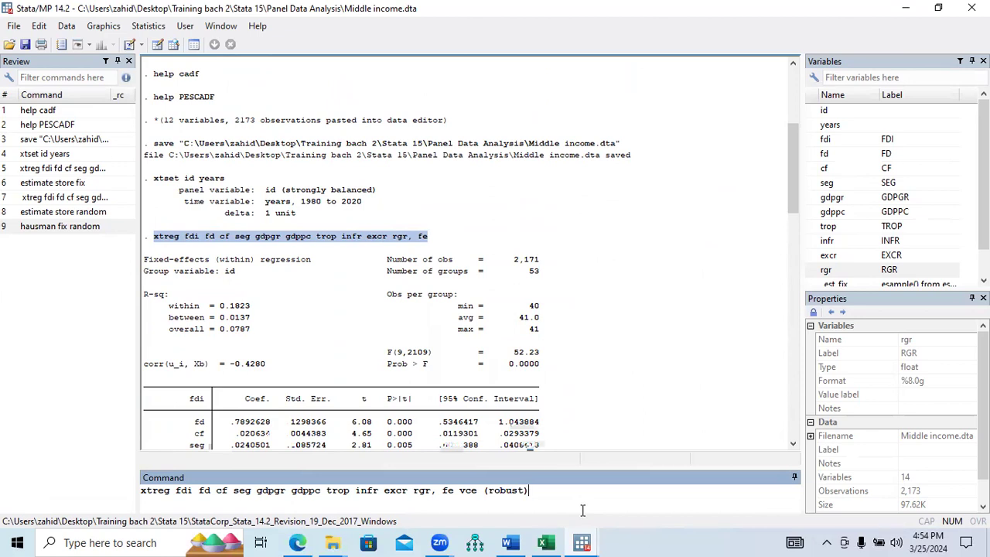
pyautogui.press('Return')
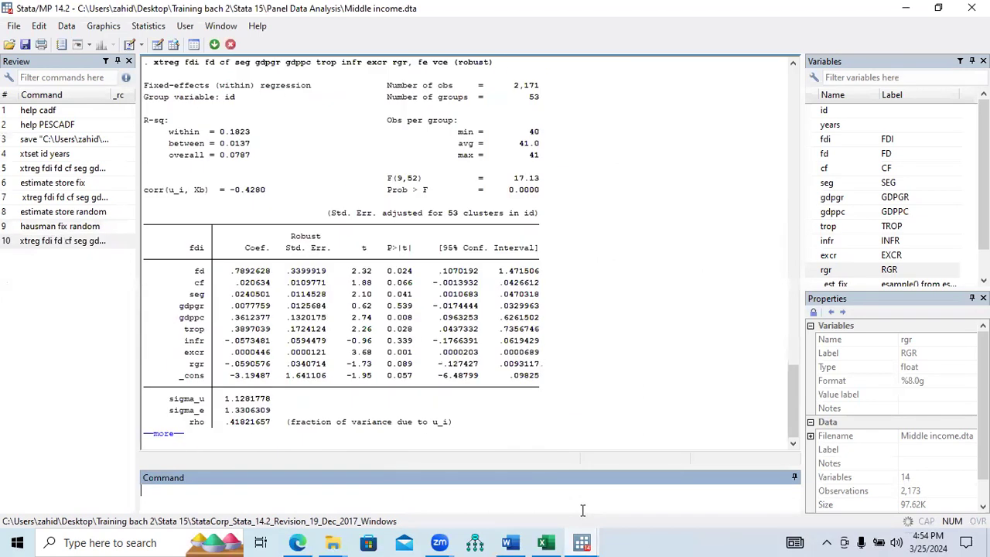
pyautogui.click(163, 434)
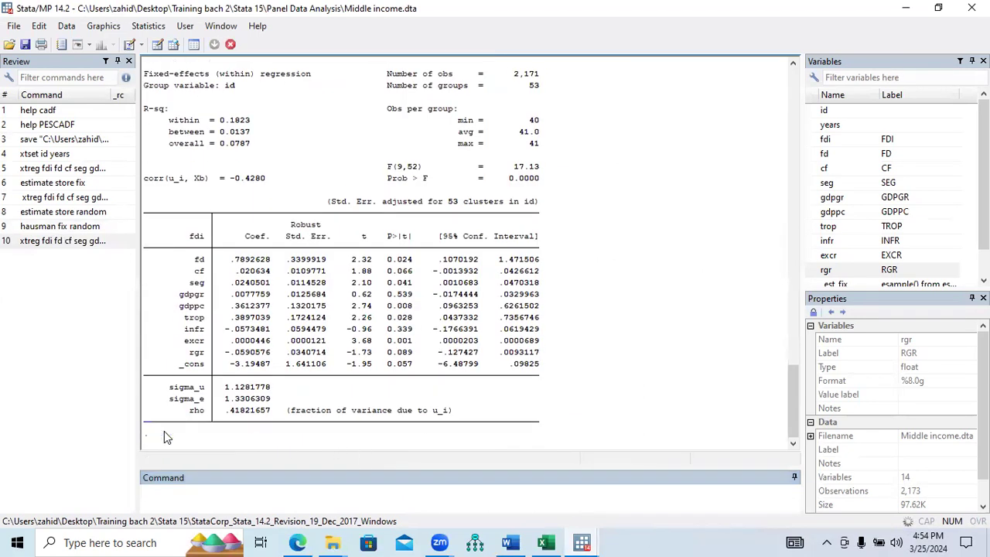
pyautogui.click(510, 542)
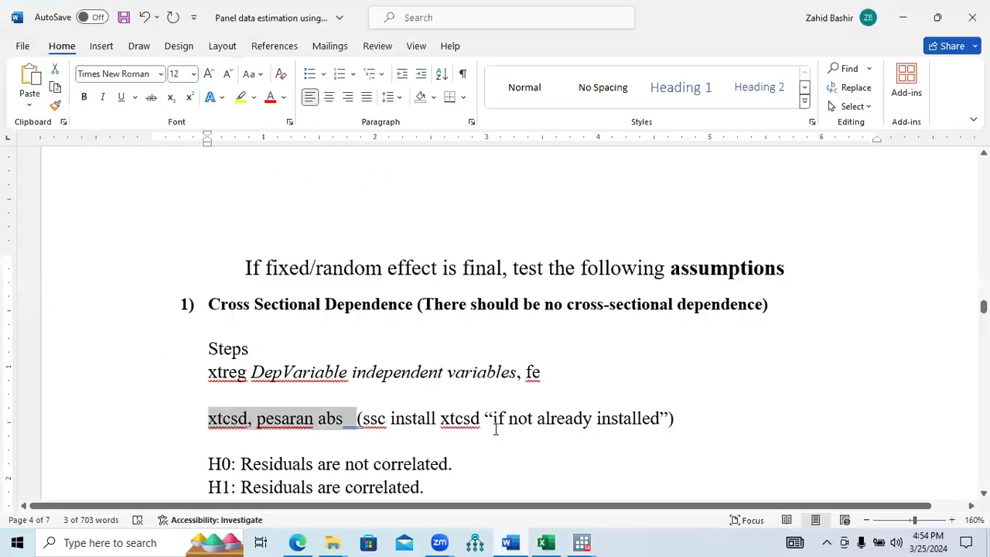
# Step: Copy the 'xtcsd, pesaran abs' command from the notes and paste it into Stata's Command box
pyautogui.click(286, 421)
pyautogui.press('Home')
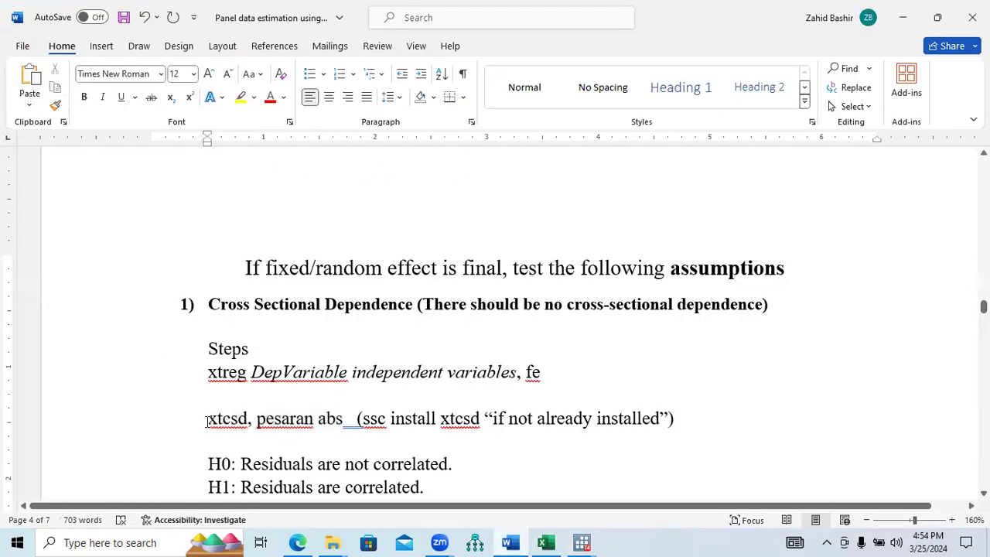
pyautogui.hotkey('shift', 'Right')
pyautogui.hotkey('shift', 'Right')
pyautogui.hotkey('shift', 'Right')
pyautogui.hotkey('shift', 'Right')
pyautogui.hotkey('shift', 'Right')
pyautogui.hotkey('shift', 'Right')
pyautogui.hotkey('shift', 'Right')
pyautogui.hotkey('shift', 'Right')
pyautogui.hotkey('shift', 'Right')
pyautogui.hotkey('shift', 'Right')
pyautogui.hotkey('shift', 'Right')
pyautogui.hotkey('shift', 'Right')
pyautogui.hotkey('shift', 'Right')
pyautogui.moveTo(286, 422); pyautogui.dragTo(331, 427)
pyautogui.hotkey('ctrl', 'c')
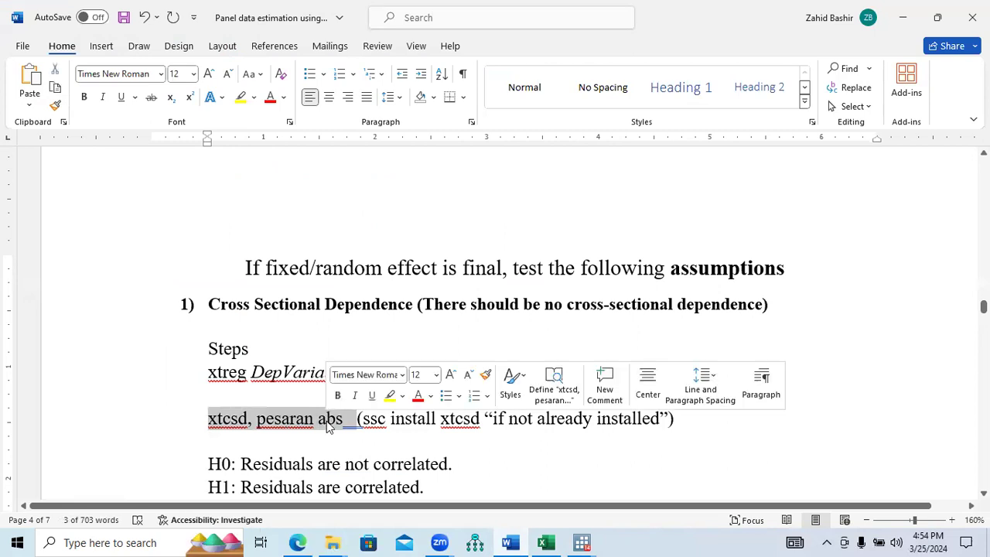
pyautogui.click(582, 543)
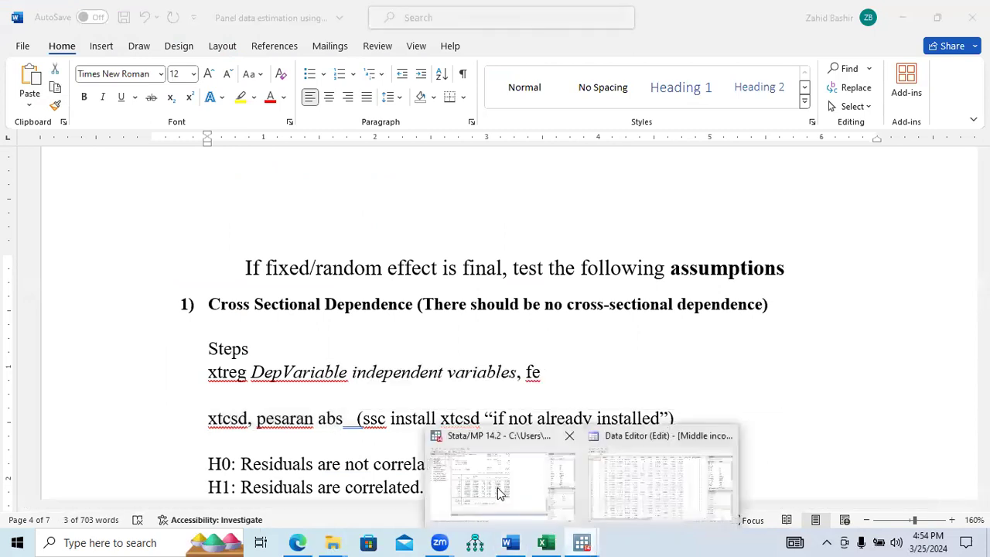
pyautogui.click(572, 461)
pyautogui.hotkey('ctrl', 'v')
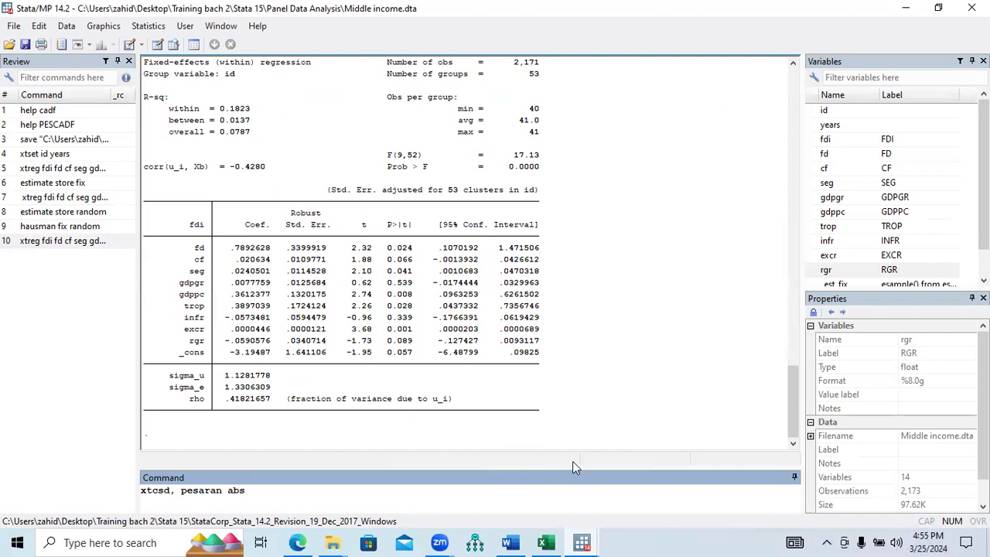
# Step: Run xtcsd, pesaran abs, giving statistic 19.235 with Pr = 0.0000
pyautogui.press('Return')
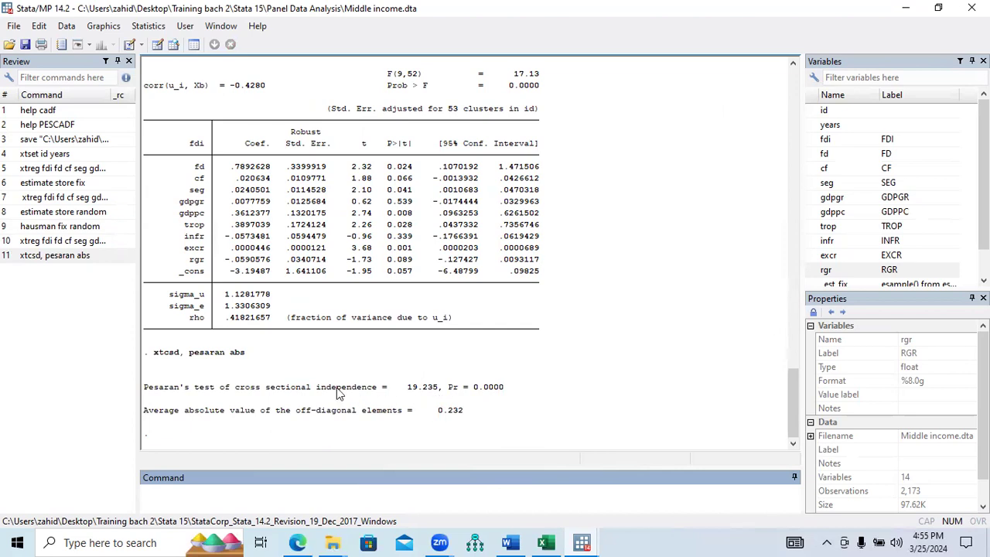
pyautogui.moveTo(449, 387); pyautogui.dragTo(483, 396)
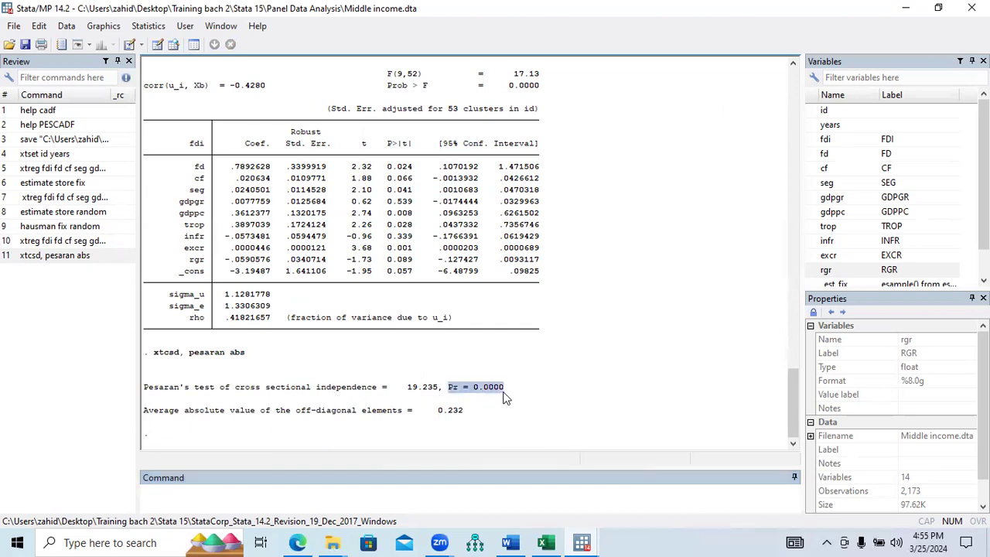
pyautogui.click(508, 542)
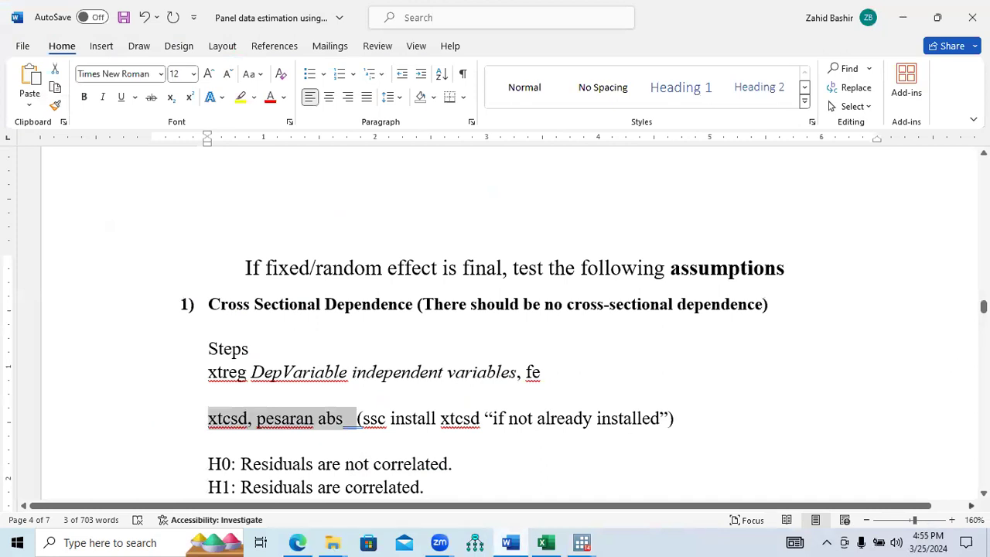
# Step: Read the Pr value < 0.05 rule and its dependence conclusion, then return to the page 1 flowchart
pyautogui.scroll(-3, 495, 325)
pyautogui.scroll(-3, 429, 377)
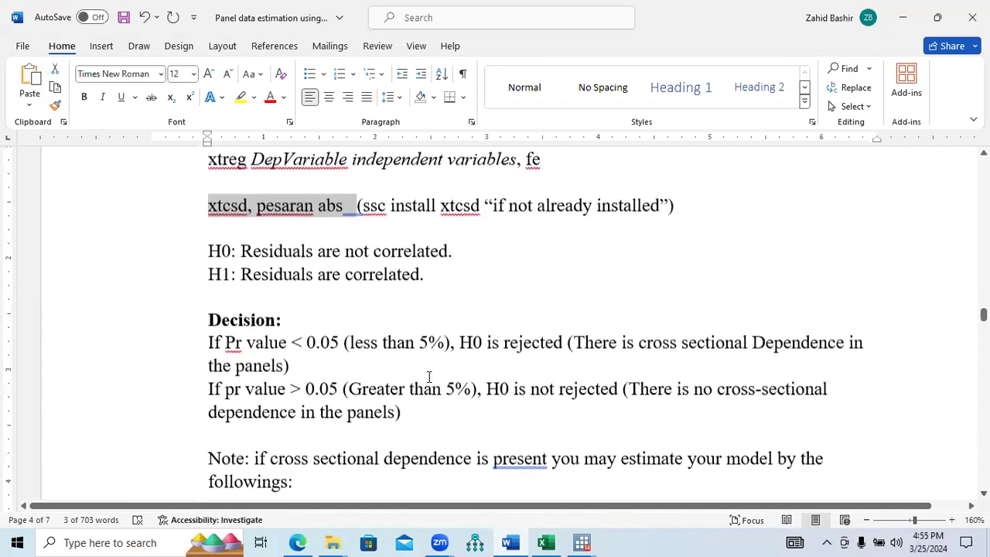
pyautogui.moveTo(225, 334); pyautogui.dragTo(344, 334)
pyautogui.moveTo(576, 334); pyautogui.dragTo(421, 361)
pyautogui.moveTo(294, 363); pyautogui.dragTo(286, 362)
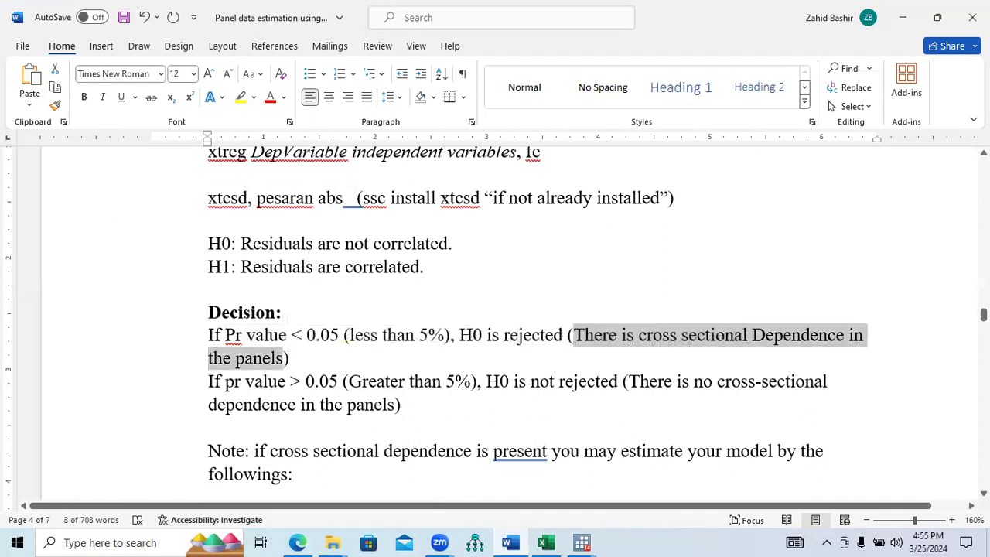
pyautogui.moveTo(983, 314); pyautogui.dragTo(983, 172)
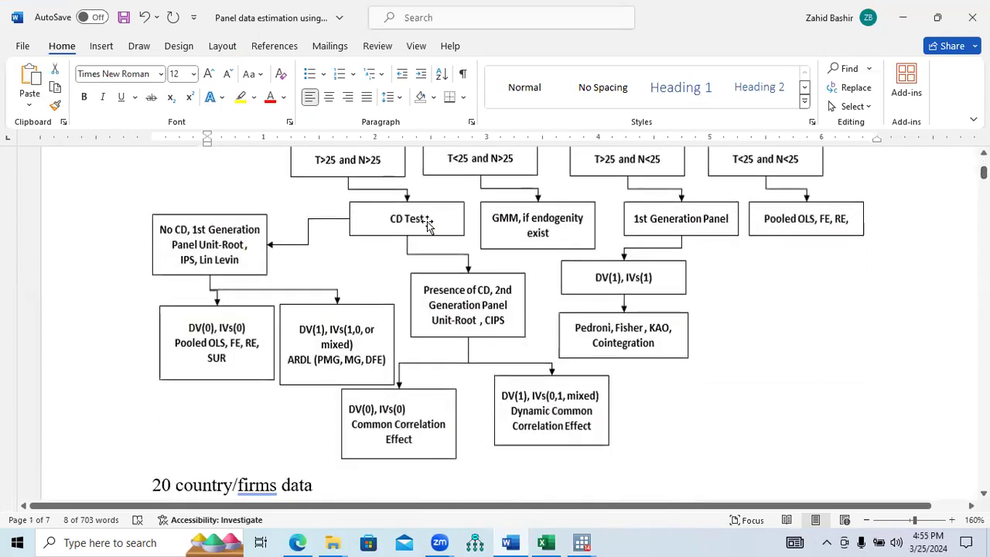